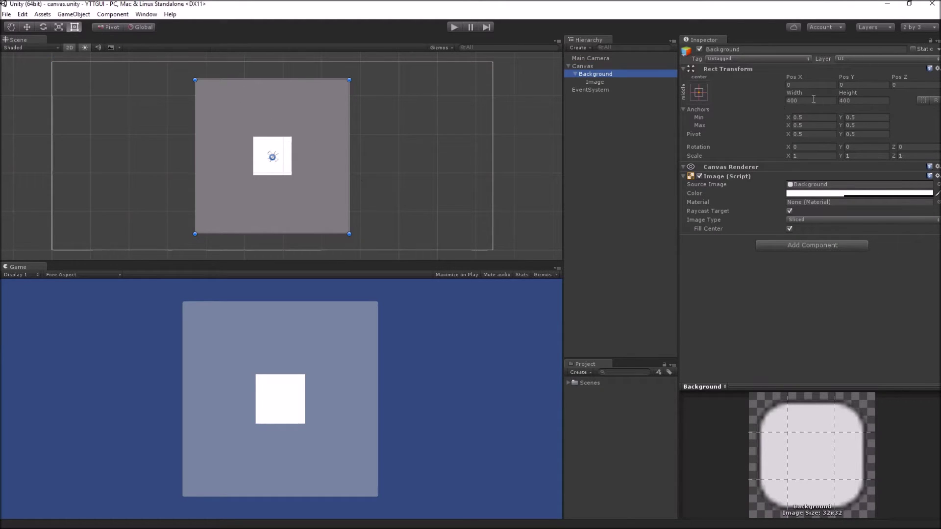
# Examine the Rect Transform settings of the Canvas, Background and Image objects in turn
pyautogui.click(608, 82)
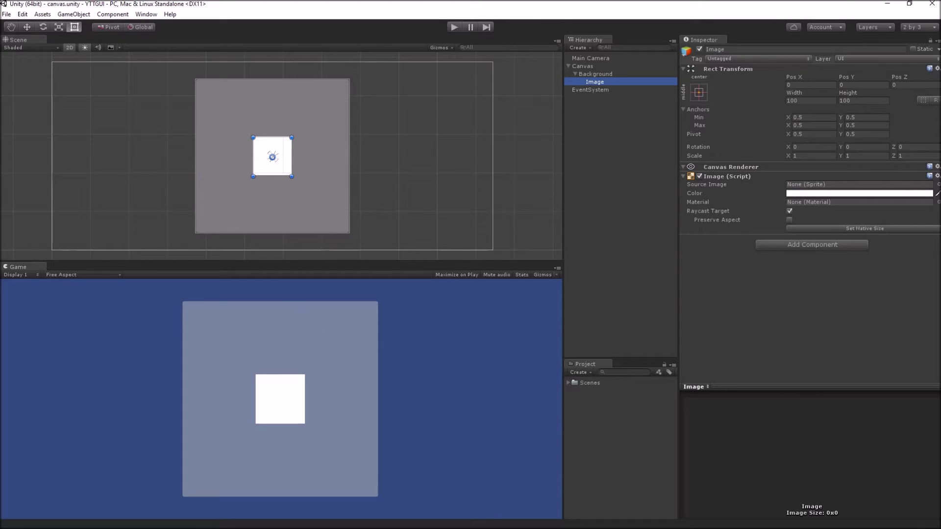
pyautogui.press('Up')
pyautogui.click(594, 170)
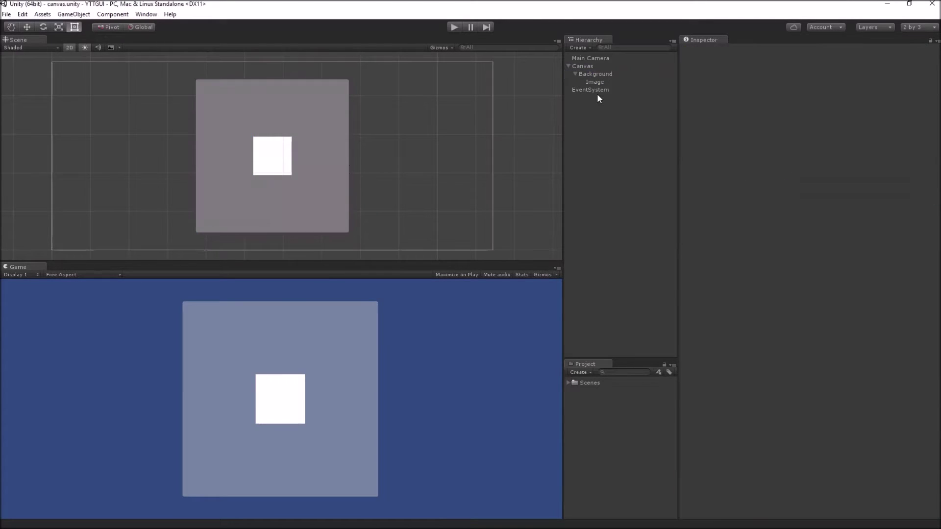
pyautogui.click(598, 82)
pyautogui.click(598, 76)
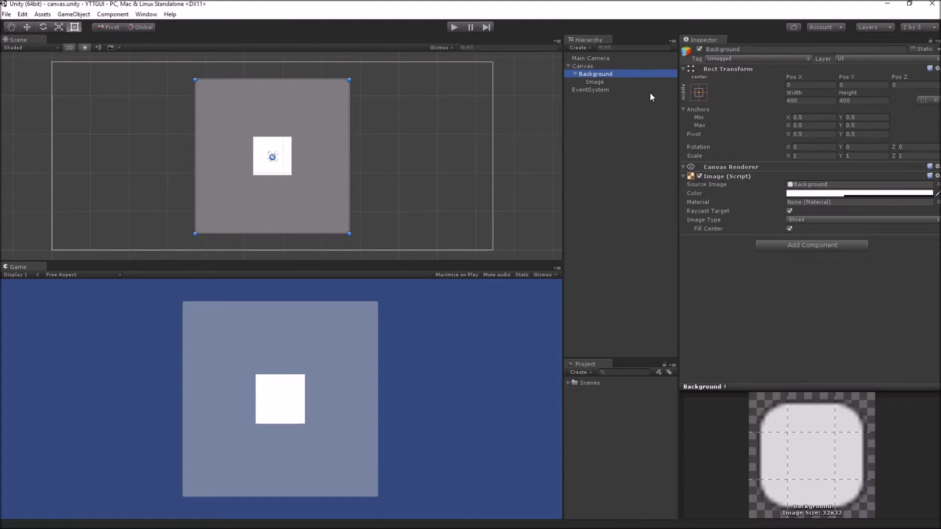
pyautogui.click(584, 65)
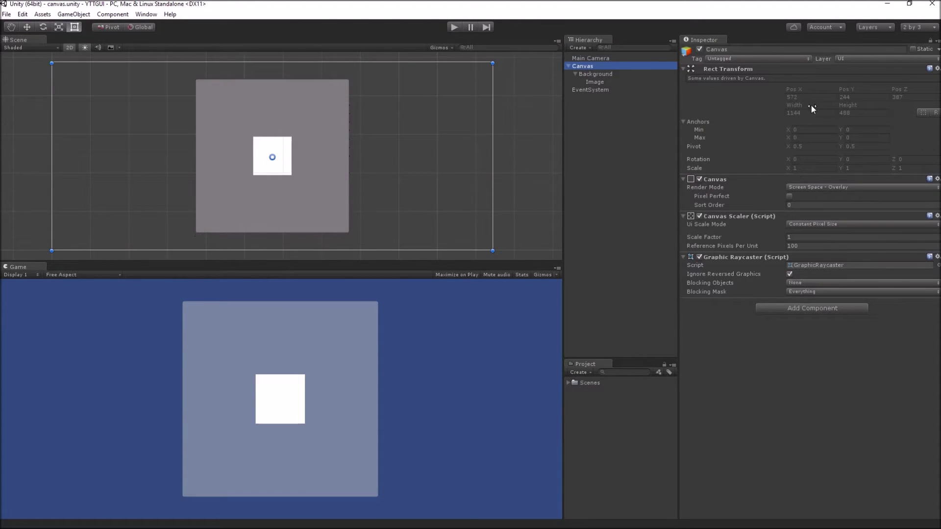
pyautogui.click(603, 74)
pyautogui.click(603, 81)
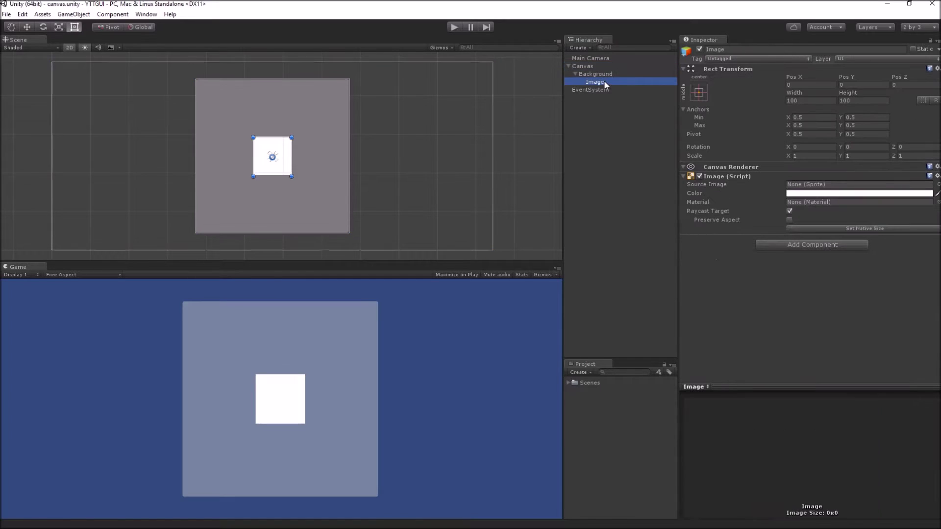
pyautogui.click(608, 75)
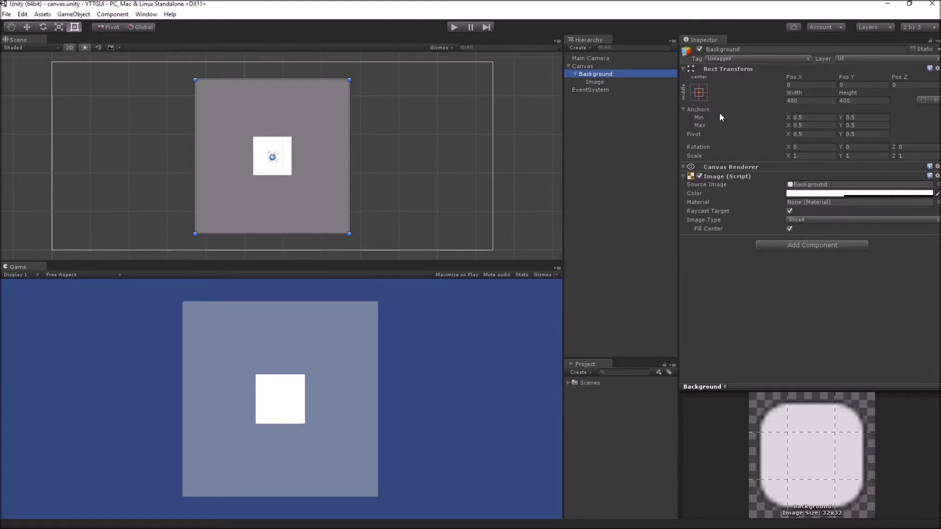
pyautogui.moveTo(723, 118)
pyautogui.click(594, 81)
pyautogui.click(596, 74)
# Resize the Background with the Rect tool to about 561 wide by 349 high using its right and upper edges
pyautogui.click(59, 27)
pyautogui.click(73, 27)
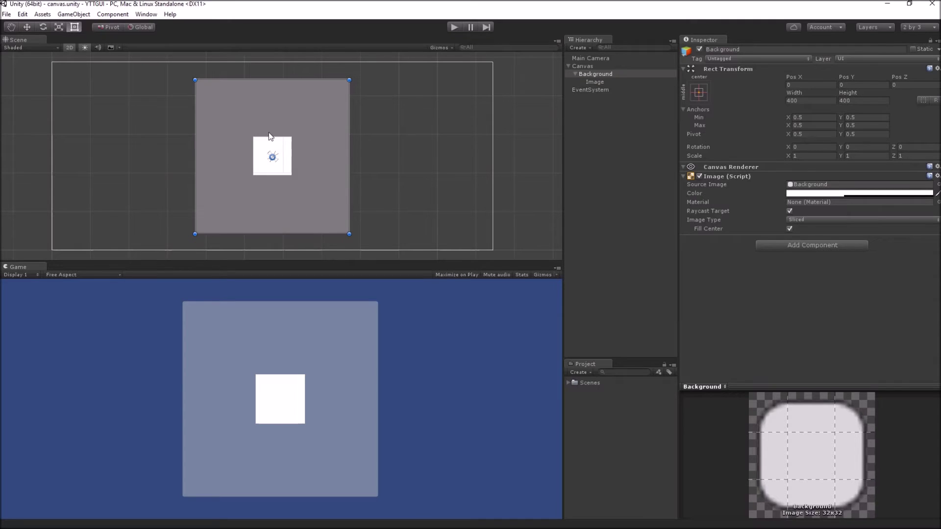
pyautogui.press('w')
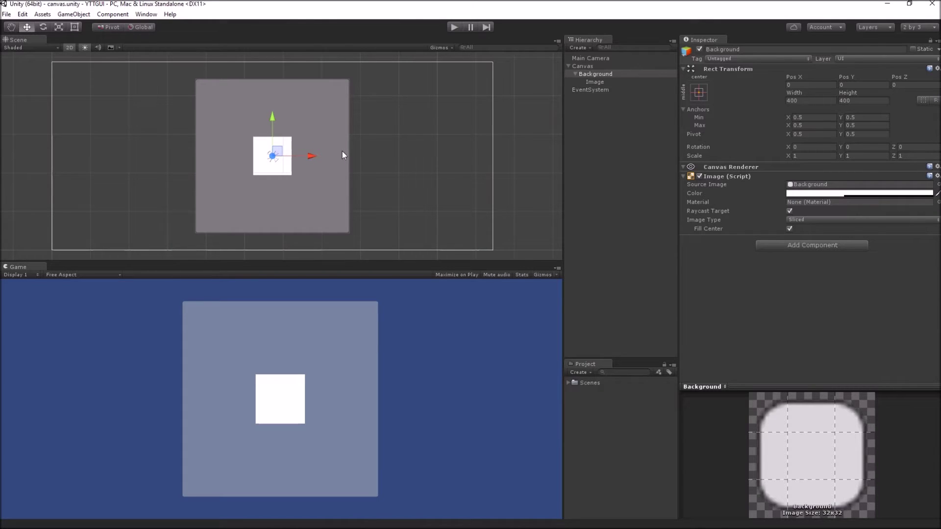
pyautogui.press('t')
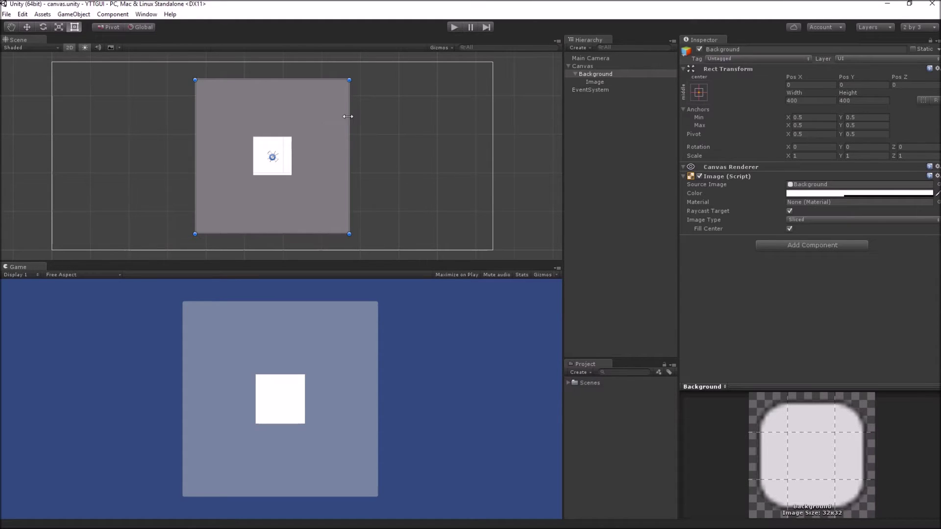
pyautogui.moveTo(349, 100); pyautogui.dragTo(414, 133)
pyautogui.click(419, 78)
pyautogui.click(412, 88)
pyautogui.moveTo(413, 79); pyautogui.dragTo(412, 100)
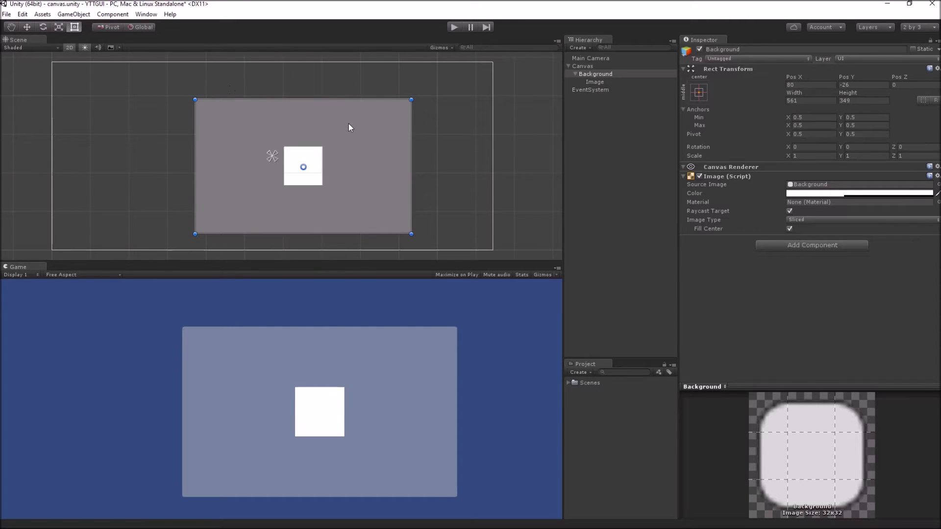
# Move the Background to about X -10, Y -42 and rotate it freehand to about -23.5 degrees on Z
pyautogui.scroll(-1, 348, 132)
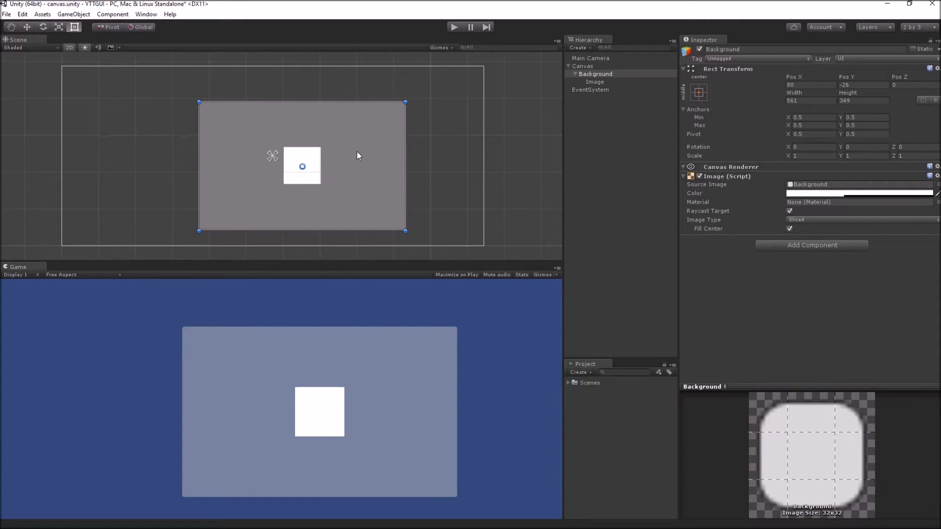
pyautogui.moveTo(357, 157); pyautogui.dragTo(326, 159)
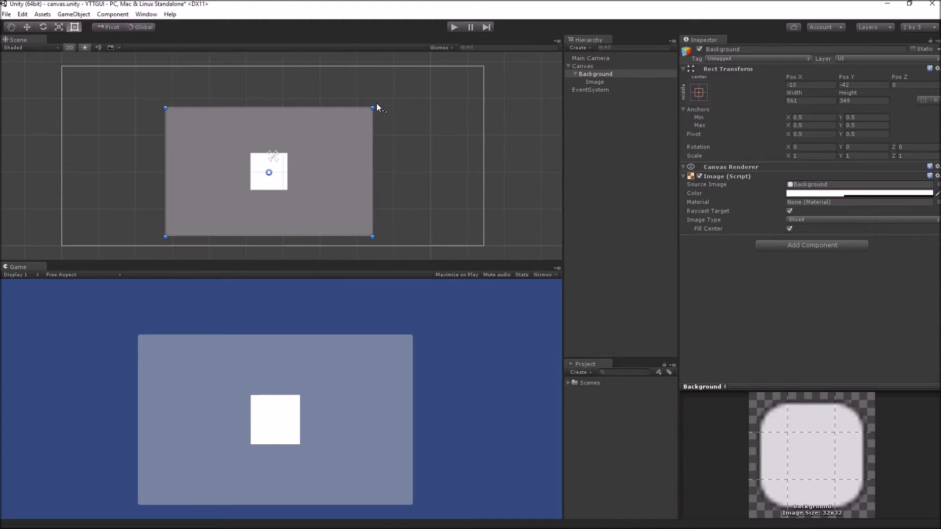
pyautogui.moveTo(377, 106); pyautogui.dragTo(421, 121)
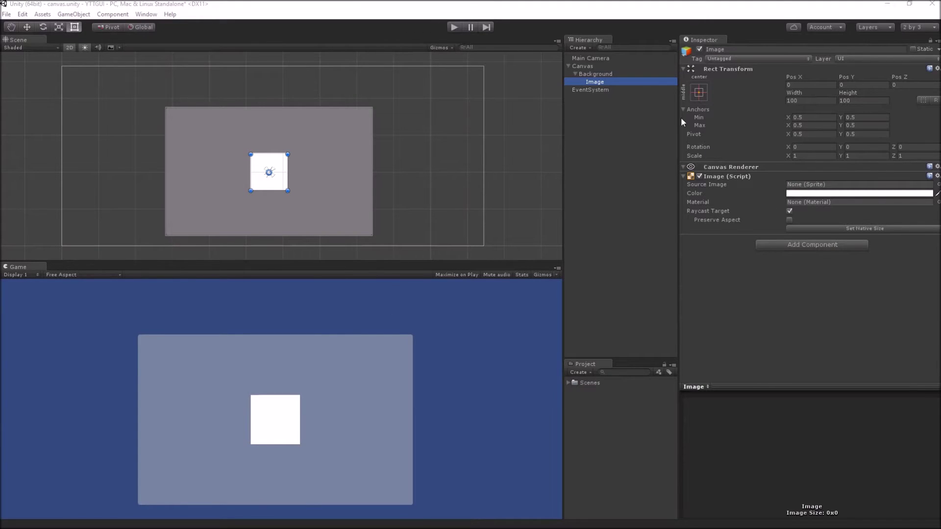
pyautogui.click(606, 89)
pyautogui.click(603, 74)
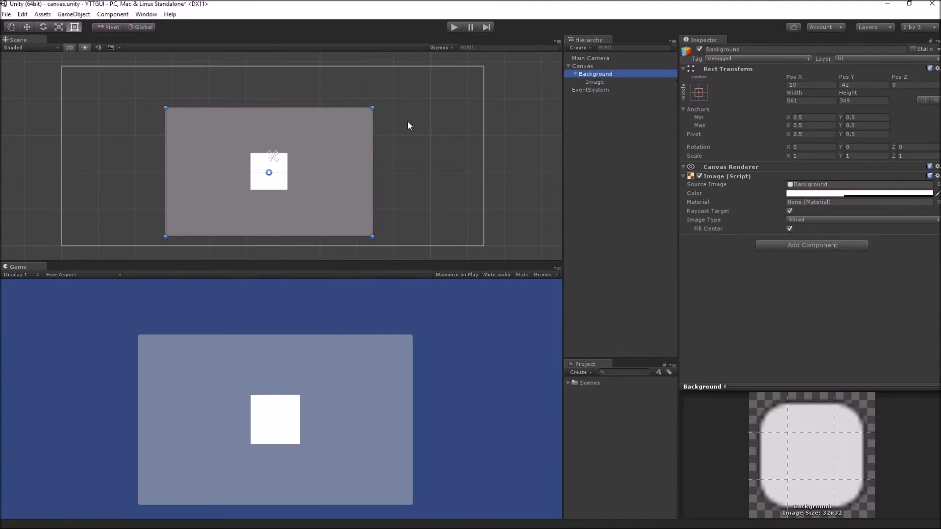
pyautogui.moveTo(375, 107); pyautogui.dragTo(416, 136)
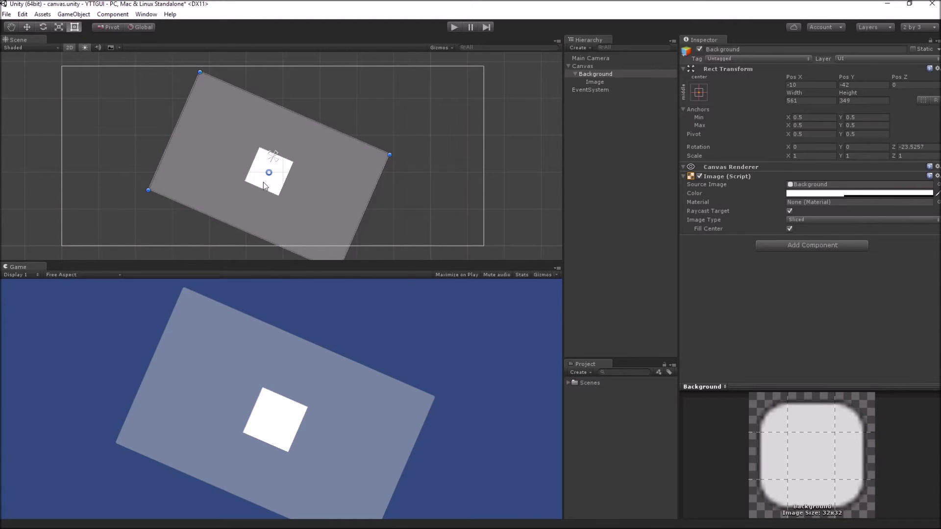
# Move the Background's pivot outside its left edge to about X -0.17, Y 0.04 and rotate it around that point to about -17.9 degrees
pyautogui.moveTo(268, 173); pyautogui.dragTo(119, 172)
pyautogui.moveTo(395, 152); pyautogui.dragTo(554, 118)
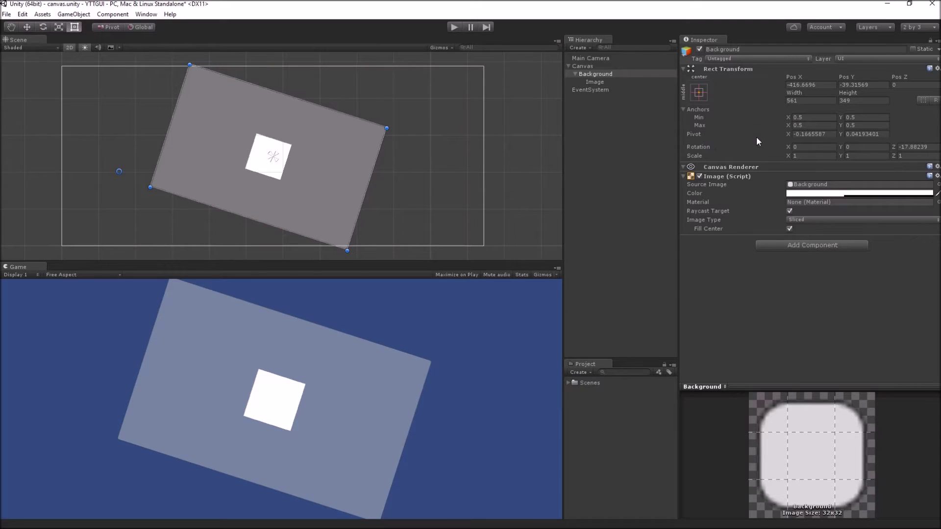
# Set the Background's pivot to X 0.2, Y 0 and its Z rotation to 0
pyautogui.click(815, 133)
pyautogui.write('0')
pyautogui.press('Tab')
pyautogui.write('0')
pyautogui.click(787, 134)
pyautogui.moveTo(786, 133); pyautogui.dragTo(790, 133)
pyautogui.write('0.')
pyautogui.click(915, 147)
pyautogui.write('0')
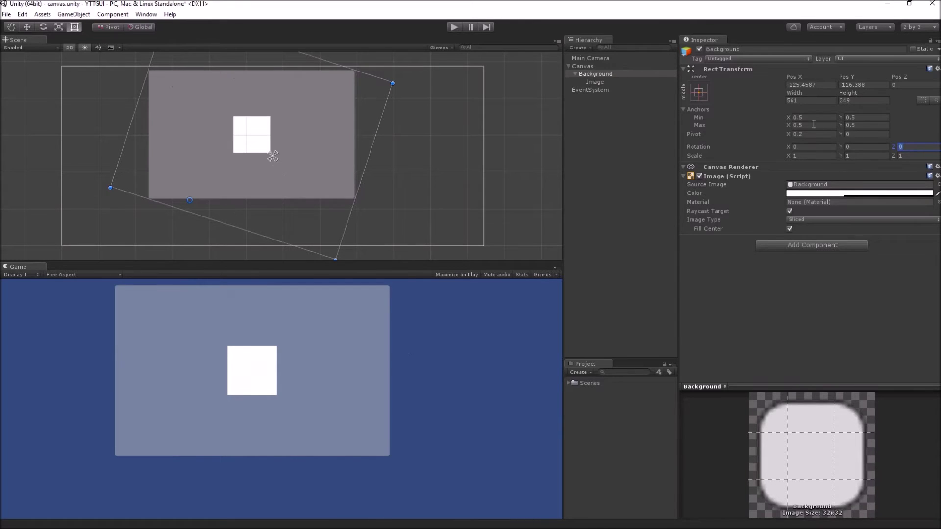
pyautogui.click(602, 74)
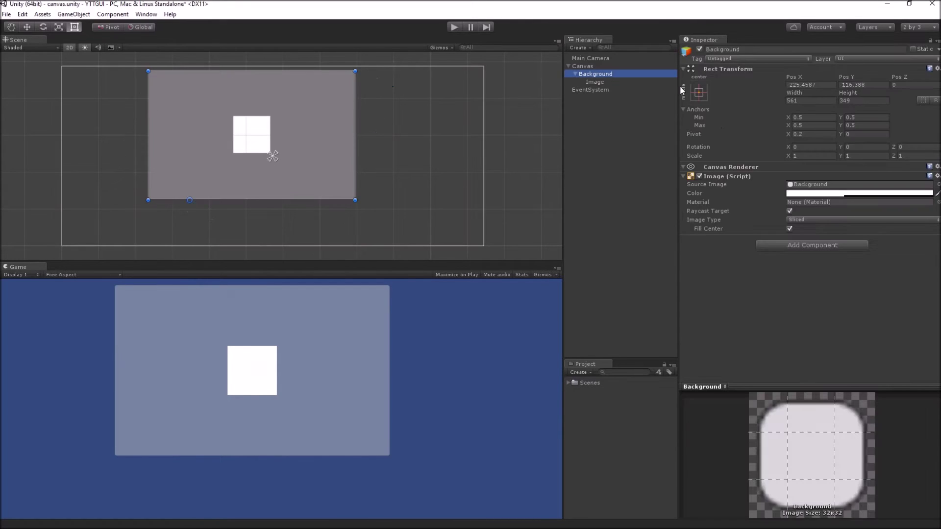
# Set the Background's pivot back to its centre at X 0.5, Y 0.5
pyautogui.click(803, 134)
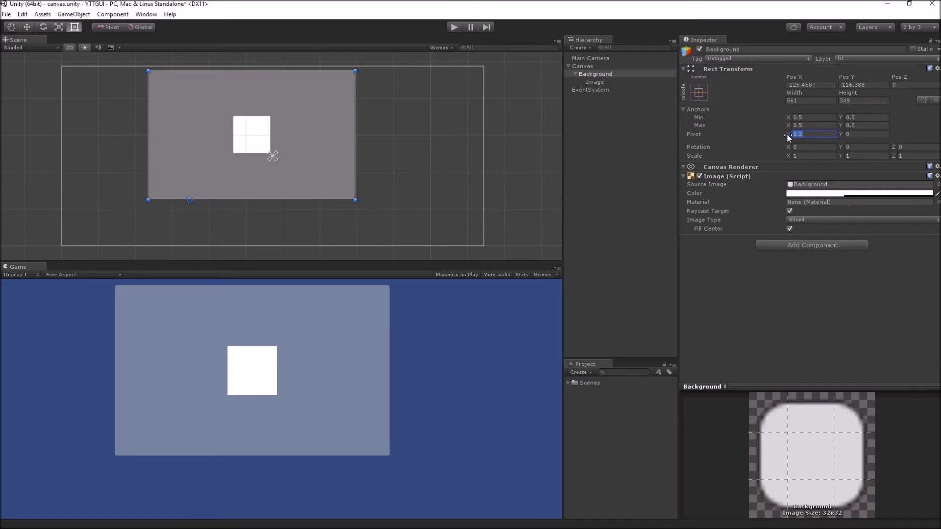
pyautogui.write('0.4')
pyautogui.click(867, 134)
pyautogui.write('0.5')
pyautogui.click(813, 133)
pyautogui.write('0.5')
pyautogui.press('Tab')
pyautogui.write('0.5')
pyautogui.click(596, 75)
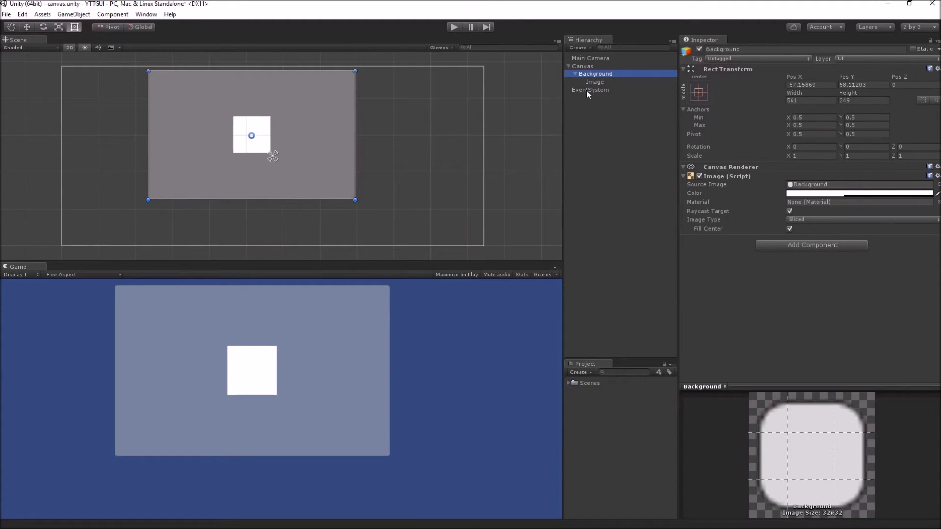
# Rotate the Background around its centred pivot to about -31 degrees on Z, and return the Z rotation to 0
pyautogui.scroll(-2, 273, 156)
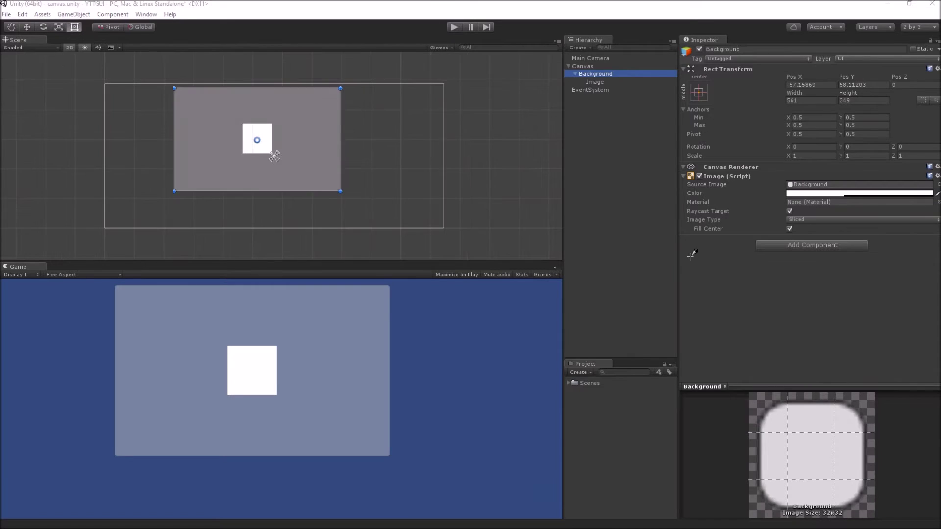
pyautogui.click(585, 83)
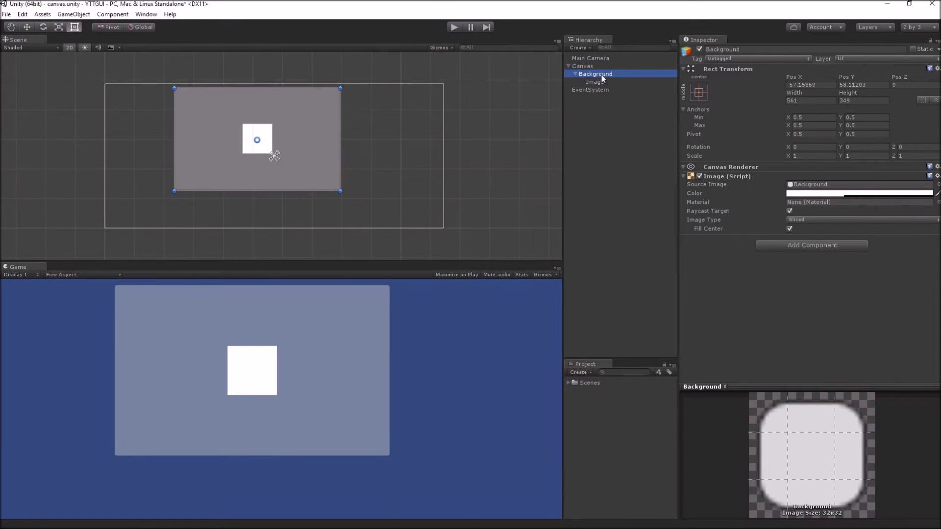
pyautogui.click(605, 75)
pyautogui.moveTo(893, 147); pyautogui.dragTo(389, 166)
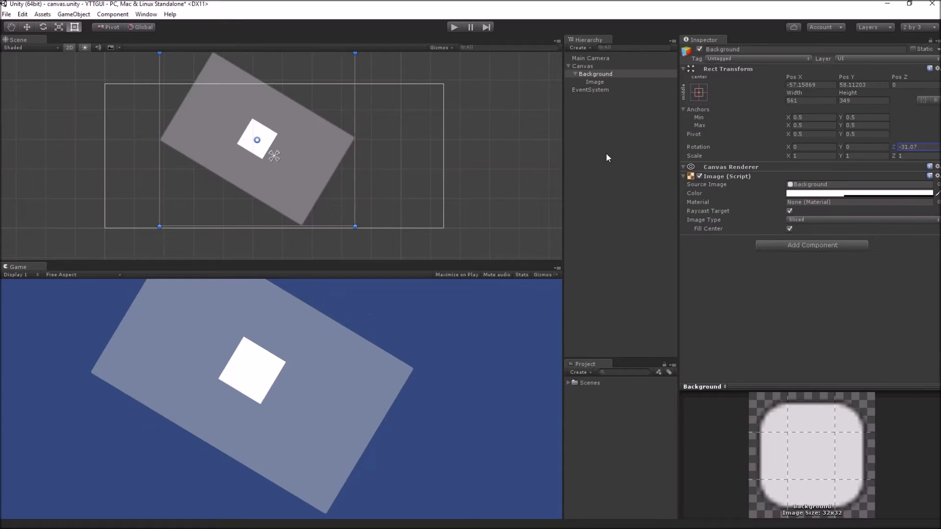
pyautogui.moveTo(921, 146); pyautogui.dragTo(852, 153)
pyautogui.press('BackSpace')
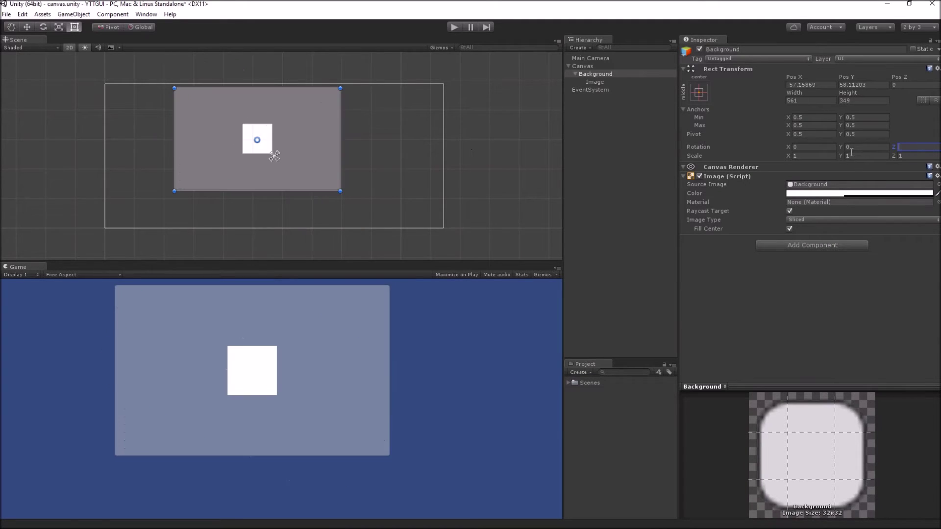
pyautogui.write('0')
# Reduce the Background's X scale to about 0.88 and stretch the rectangle by its lower and right edges
pyautogui.moveTo(789, 155)
pyautogui.mouseDown()
pyautogui.moveTo(809, 156)
pyautogui.moveTo(783, 159)
pyautogui.mouseUp()
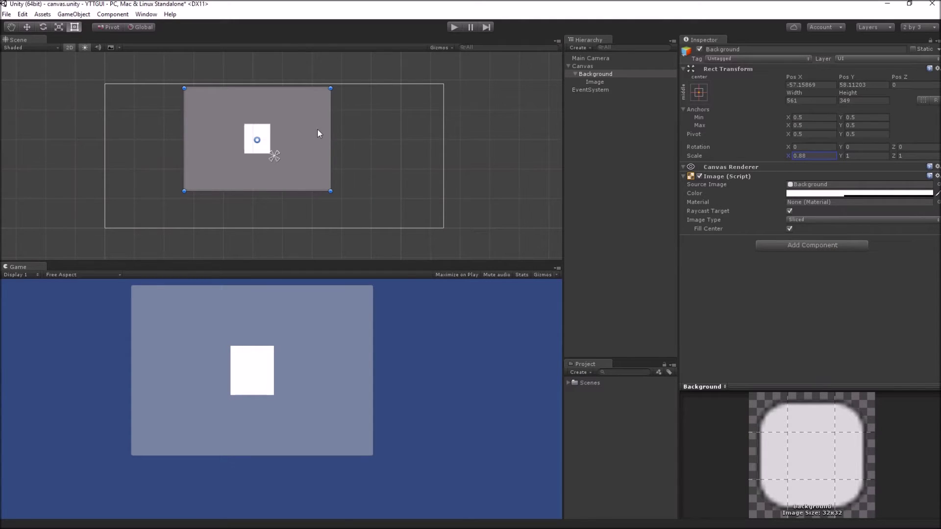
pyautogui.click(313, 158)
pyautogui.click(314, 176)
pyautogui.moveTo(324, 191); pyautogui.dragTo(323, 204)
pyautogui.moveTo(329, 168); pyautogui.dragTo(360, 171)
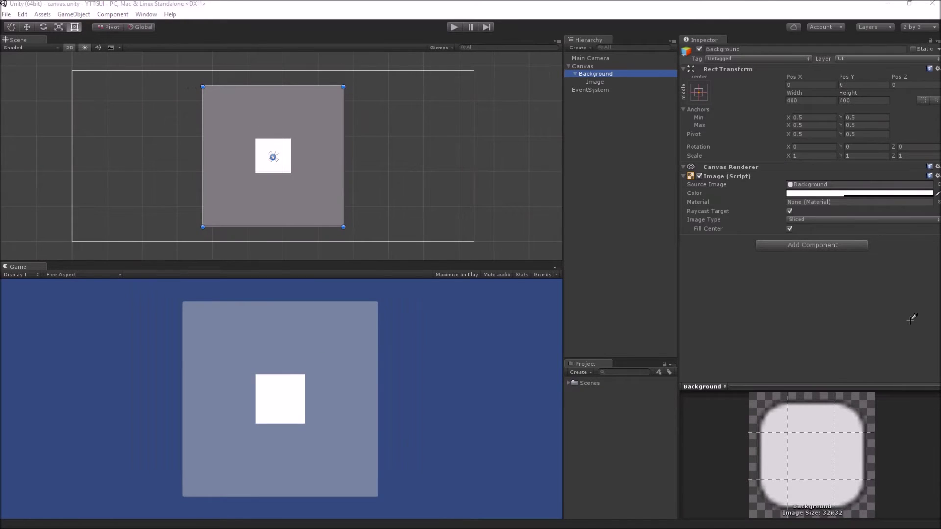
# Compare the anchors and Rect Transform settings of the parent Background and its child Image
pyautogui.click(601, 84)
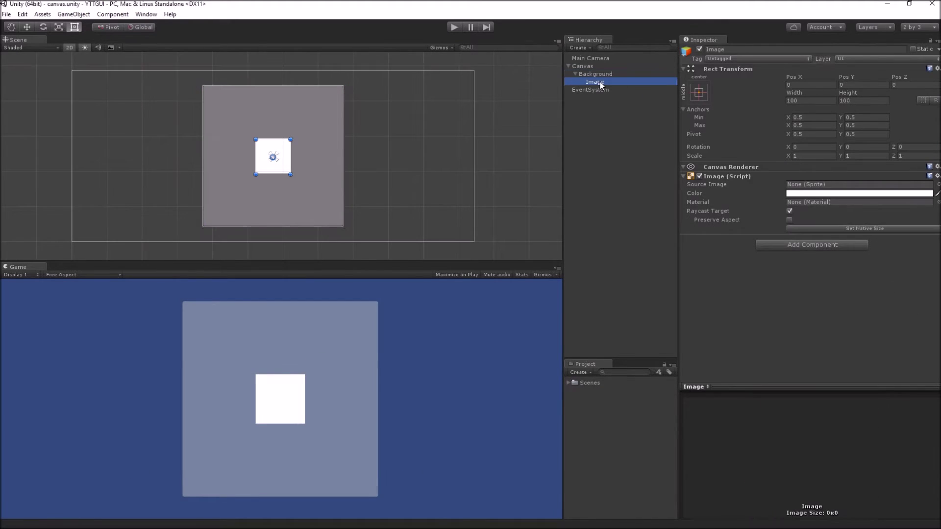
pyautogui.click(601, 76)
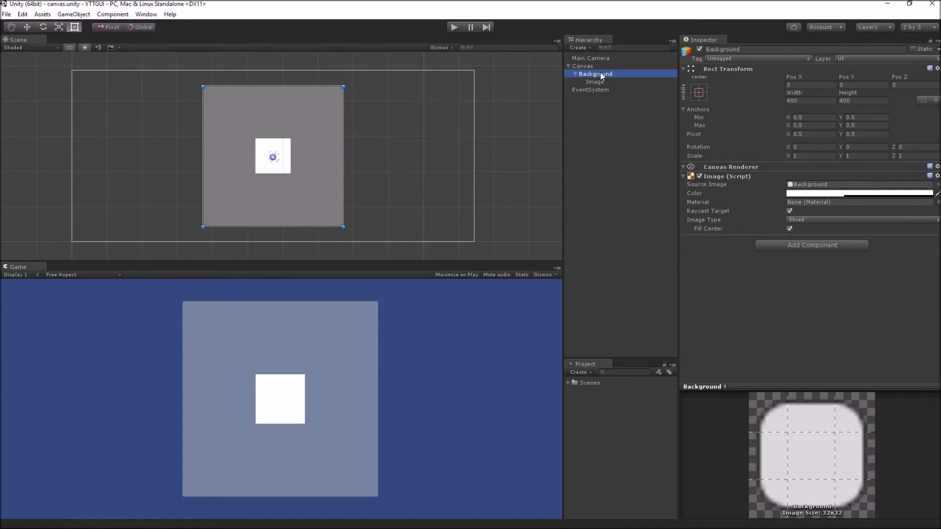
pyautogui.click(595, 83)
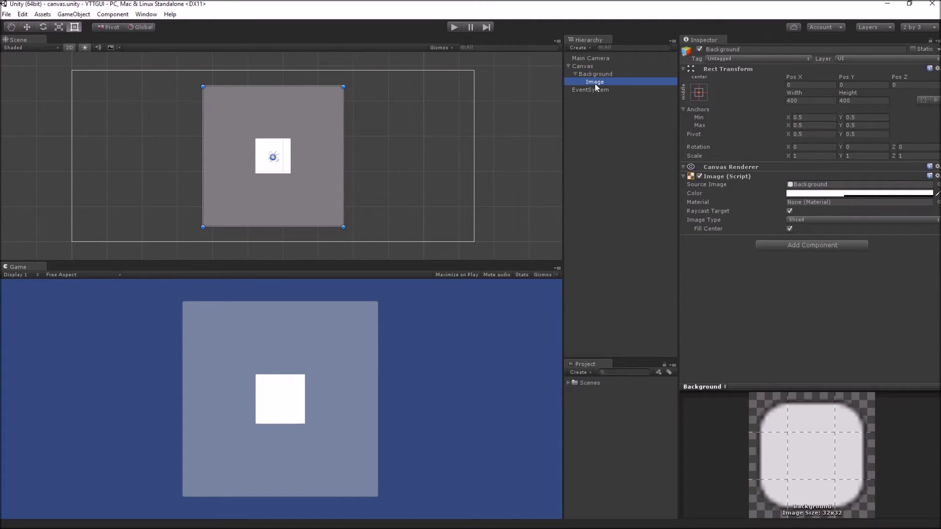
pyautogui.click(601, 75)
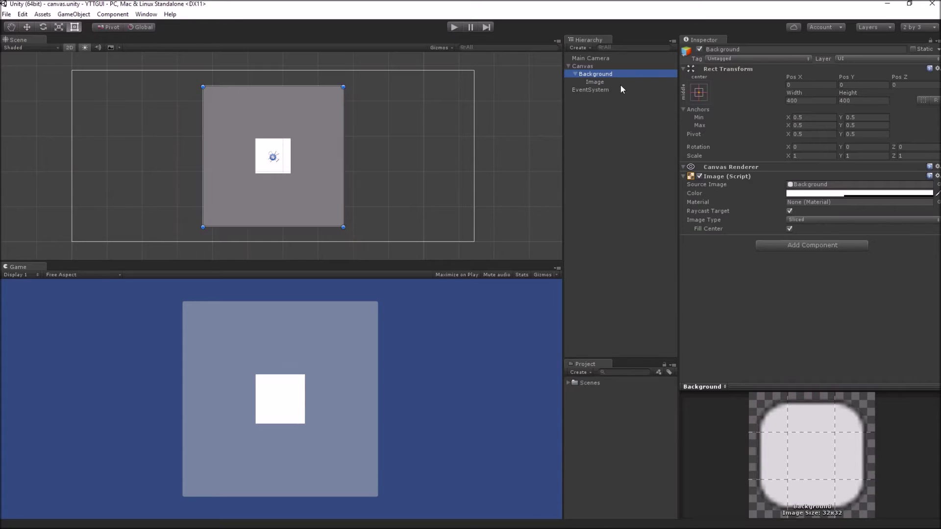
pyautogui.click(596, 81)
pyautogui.click(606, 75)
# Split the Image's anchors by pulling the upper-right one outward to a maximum of about X 0.845, Y 0.81
pyautogui.click(603, 83)
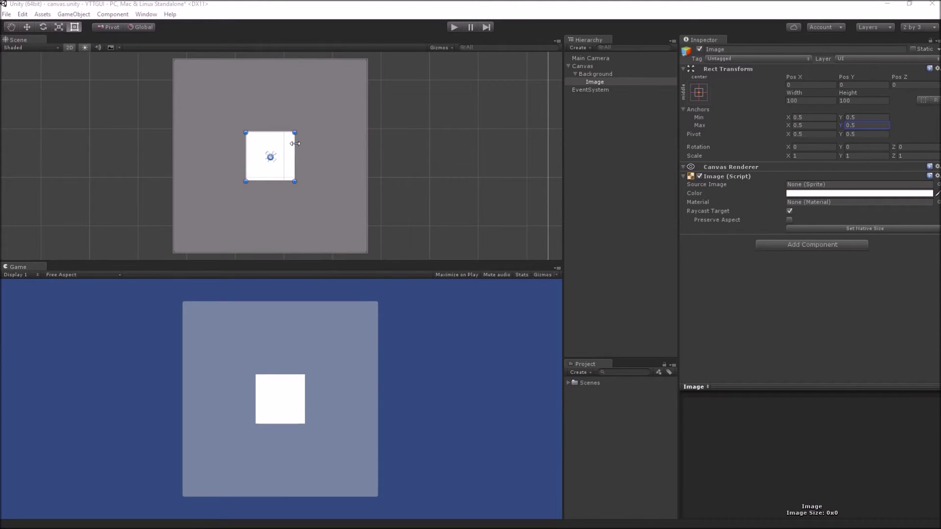
pyautogui.scroll(5, 287, 142)
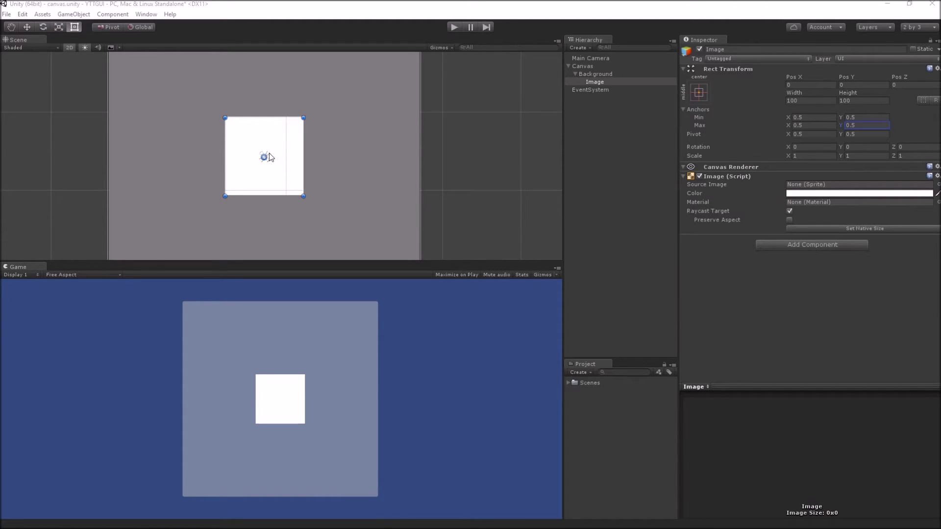
pyautogui.moveTo(267, 152); pyautogui.dragTo(361, 79)
pyautogui.scroll(-3, 345, 124)
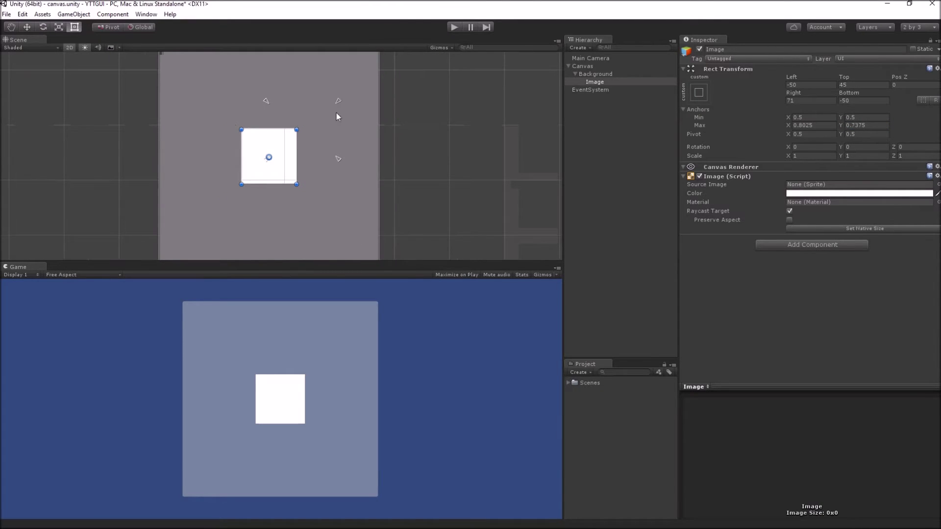
pyautogui.scroll(-2, 336, 114)
pyautogui.moveTo(336, 110); pyautogui.dragTo(337, 93)
# Spread the Image's anchors to a minimum of about X 0.17, Y 0.14 and a maximum of about X 0.84, Y 0.84
pyautogui.moveTo(269, 164); pyautogui.dragTo(207, 225)
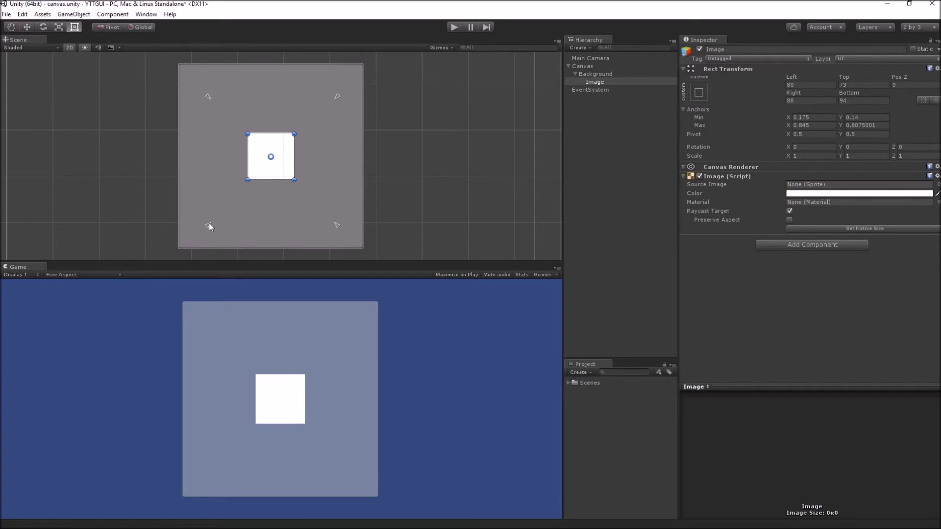
pyautogui.moveTo(209, 223)
pyautogui.mouseDown()
pyautogui.moveTo(172, 255)
pyautogui.moveTo(206, 225)
pyautogui.mouseUp()
pyautogui.moveTo(330, 93)
pyautogui.mouseDown()
pyautogui.moveTo(338, 86)
pyautogui.moveTo(330, 86)
pyautogui.mouseUp()
pyautogui.click(599, 75)
pyautogui.click(598, 81)
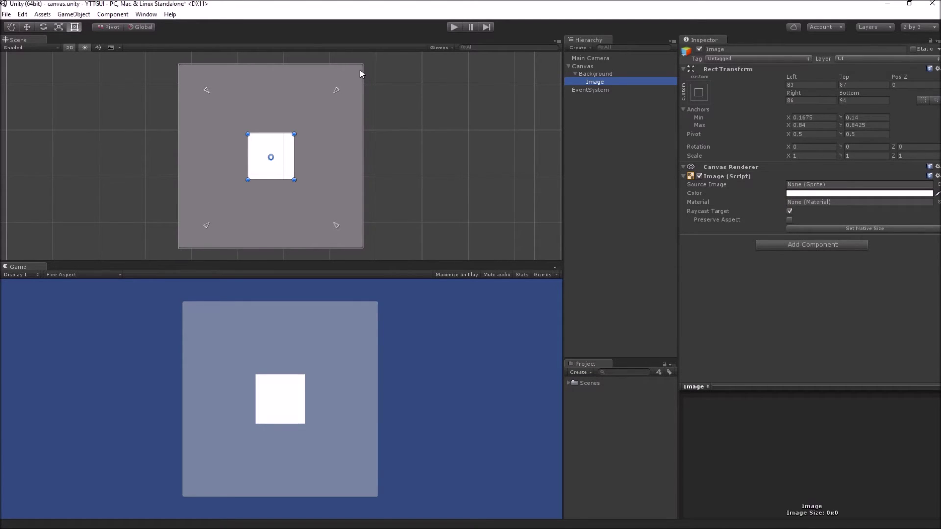
# Try moving the Image's lower-left anchor inward to about X 0.22, Y 0.22, and pull it back outward
pyautogui.moveTo(208, 226); pyautogui.dragTo(216, 209)
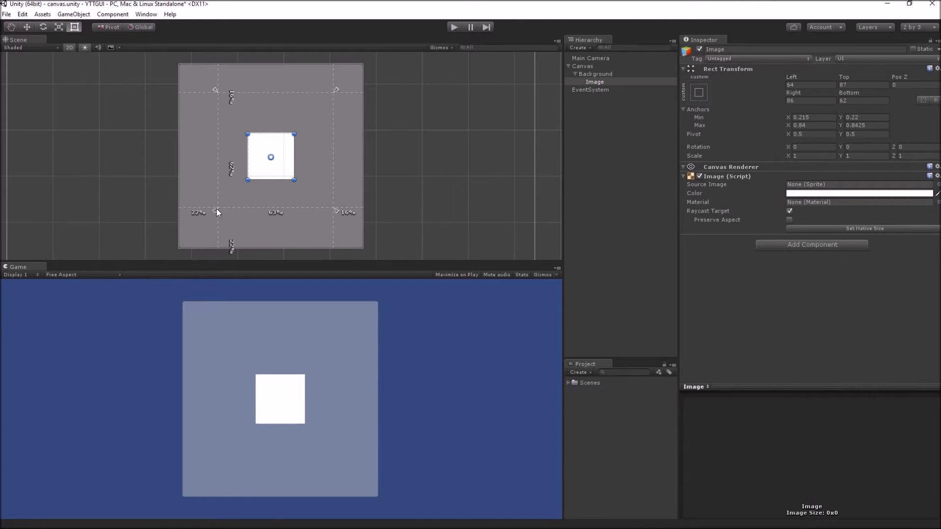
pyautogui.moveTo(216, 207); pyautogui.dragTo(208, 226)
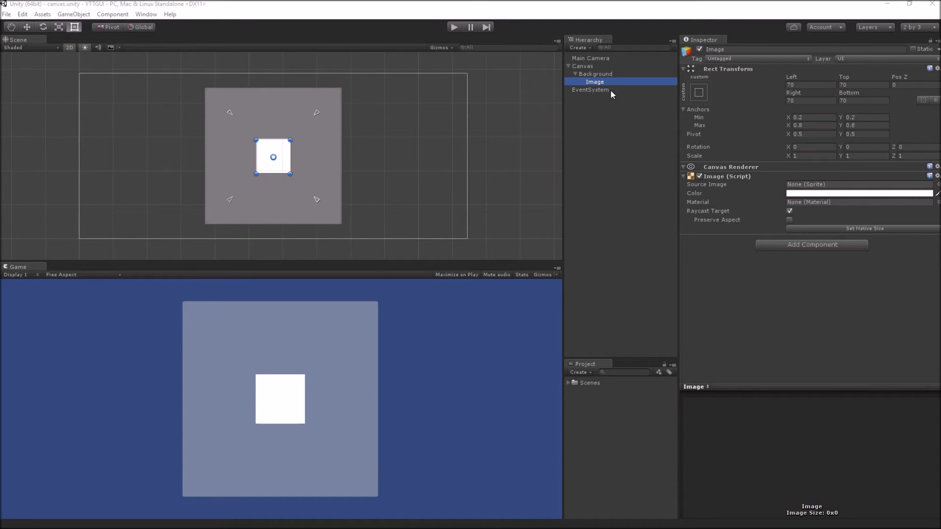
pyautogui.click(595, 73)
pyautogui.click(595, 81)
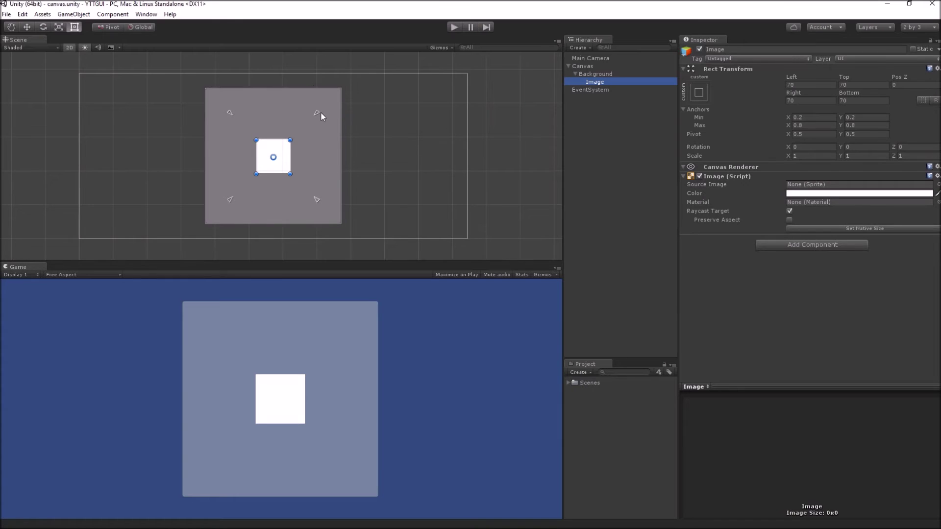
# Resize the Background to about 444 wide by 298 high by its right edge and upper-right corner
pyautogui.click(596, 74)
pyautogui.moveTo(342, 149); pyautogui.dragTo(393, 153)
pyautogui.moveTo(387, 93); pyautogui.dragTo(349, 127)
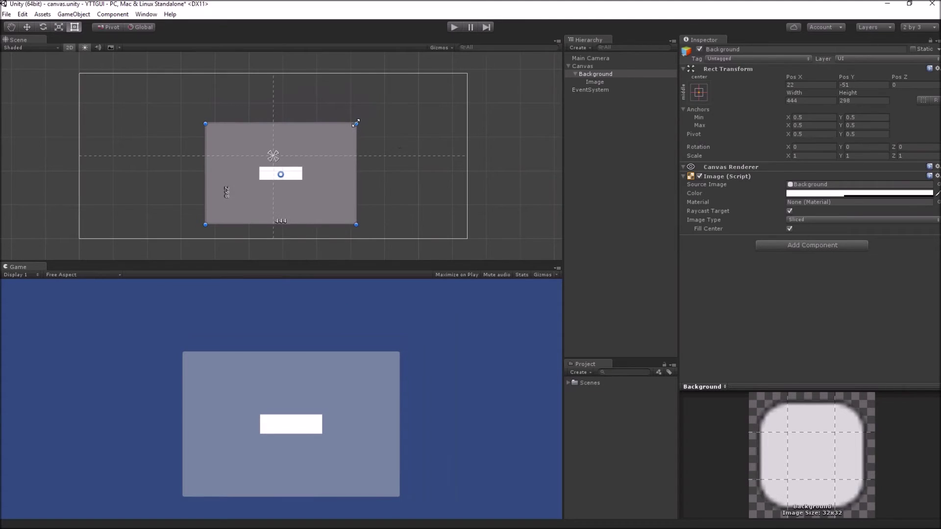
# Compare the Rect Transform fields and anchors of the child Image with those of the Background
pyautogui.click(597, 82)
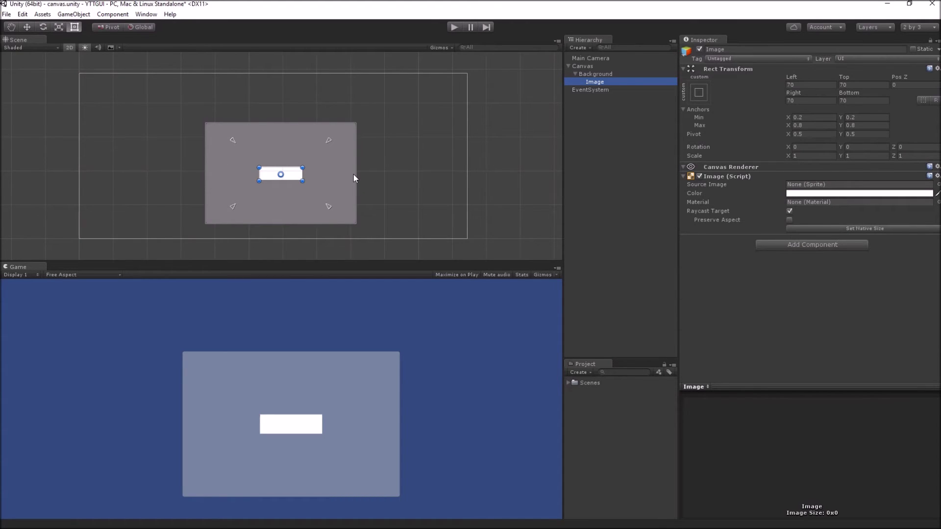
pyautogui.click(601, 75)
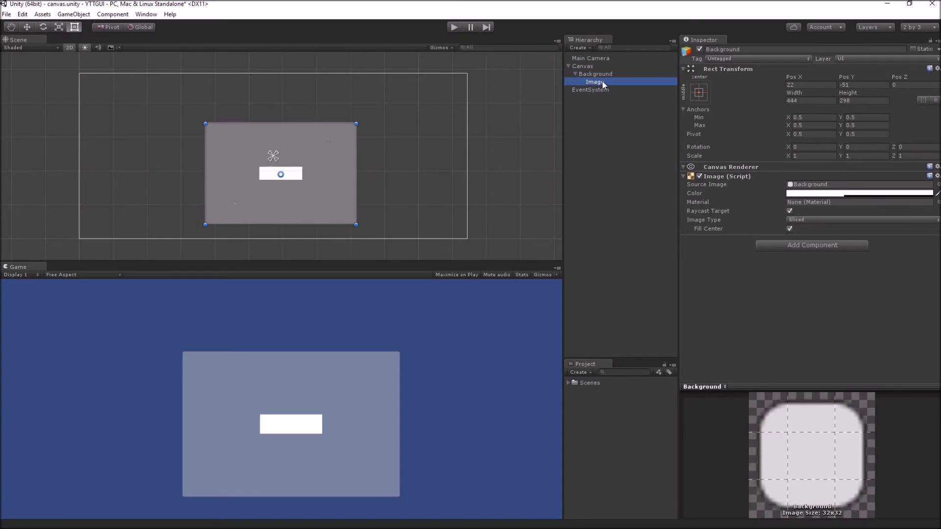
pyautogui.click(602, 82)
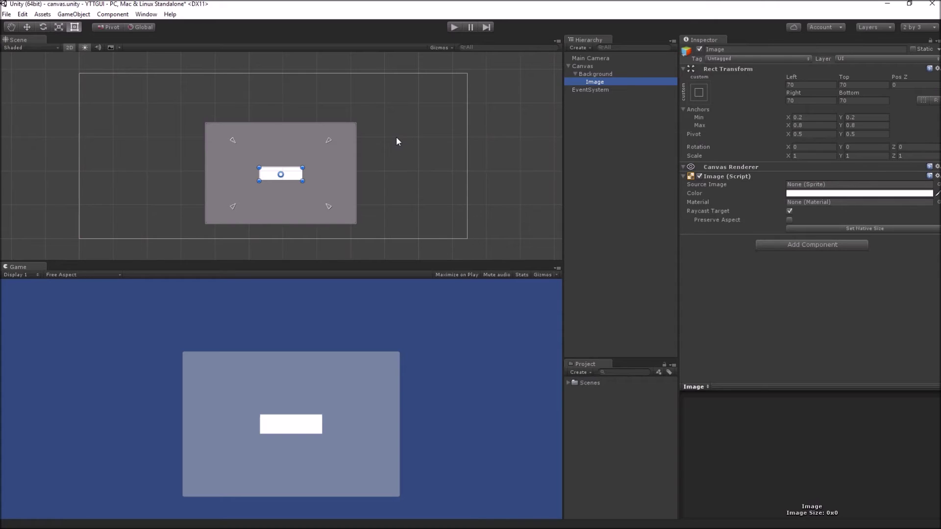
pyautogui.click(595, 74)
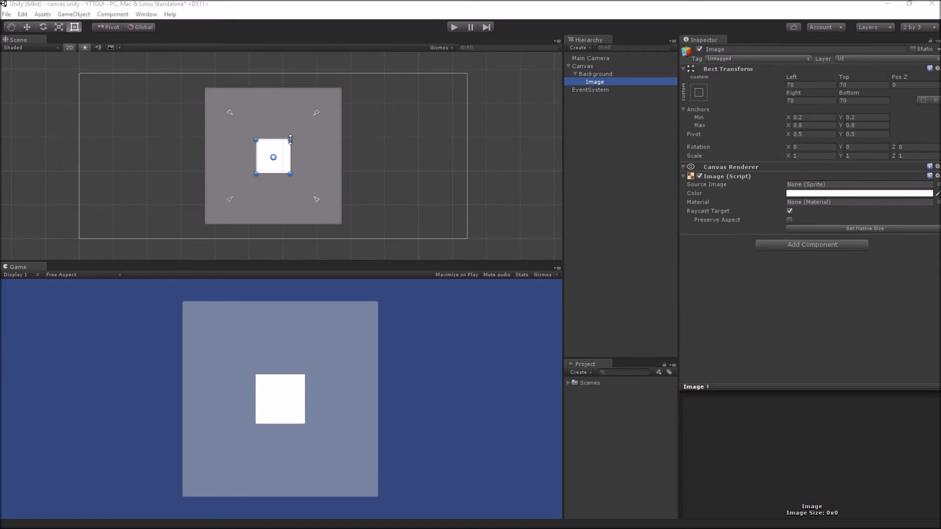
pyautogui.click(599, 76)
pyautogui.click(599, 90)
pyautogui.click(605, 82)
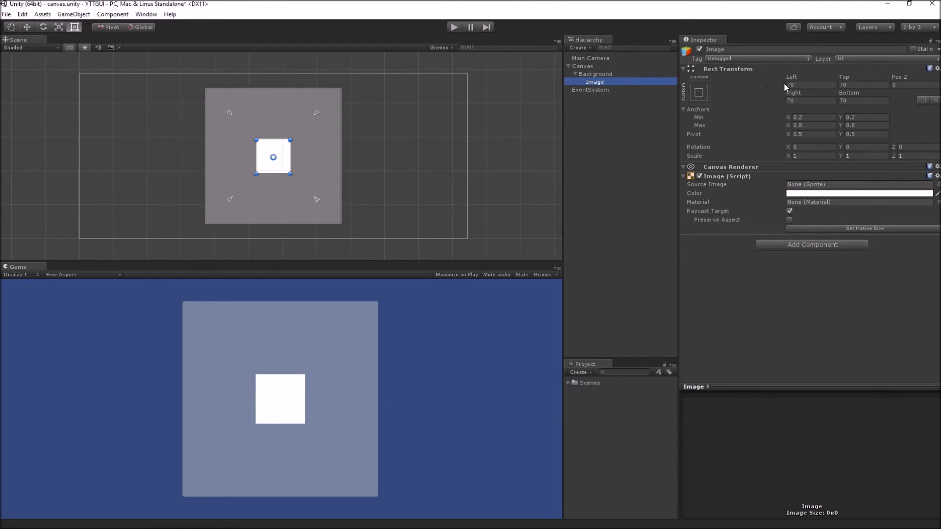
# Try reducing the Image's Left offset to about 42.2, and set it back to 70
pyautogui.moveTo(785, 77); pyautogui.dragTo(237, 161)
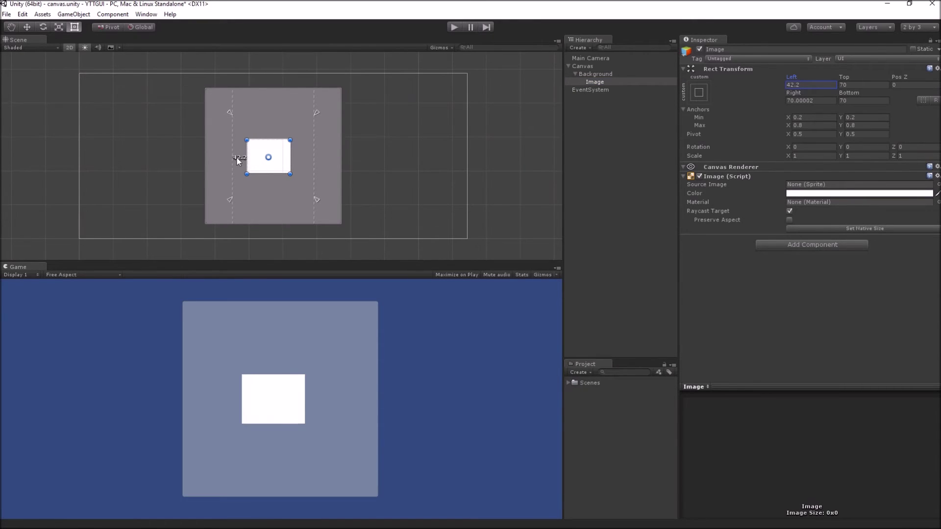
pyautogui.scroll(5, 240, 160)
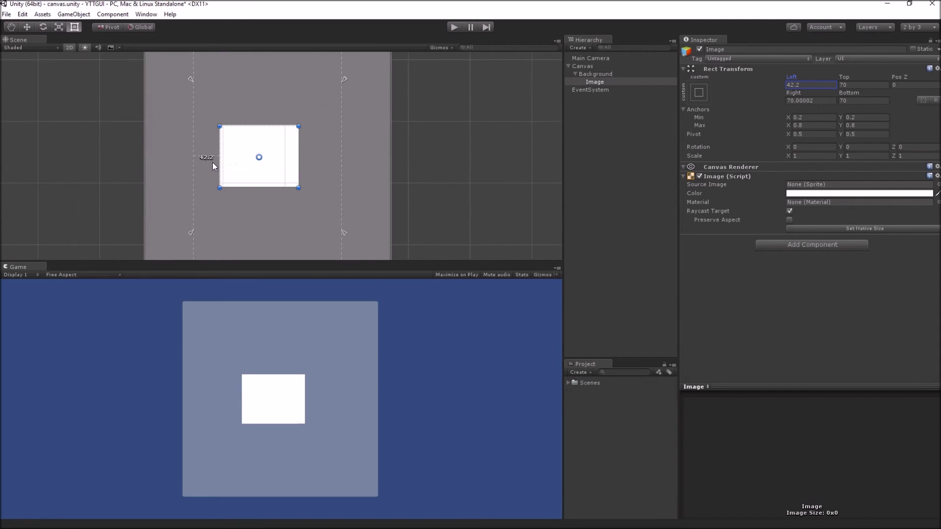
pyautogui.scroll(-6, 205, 161)
pyautogui.click(795, 84)
pyautogui.write('70')
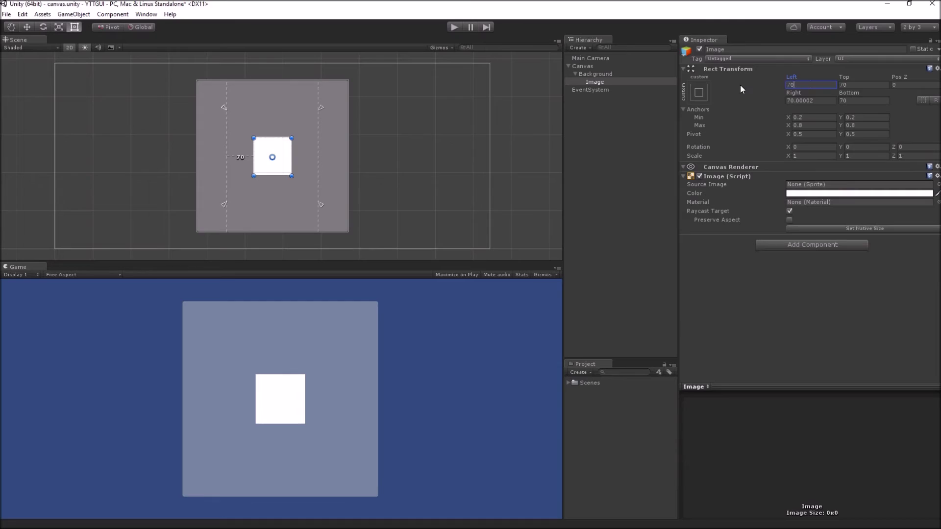
pyautogui.click(616, 107)
pyautogui.click(605, 82)
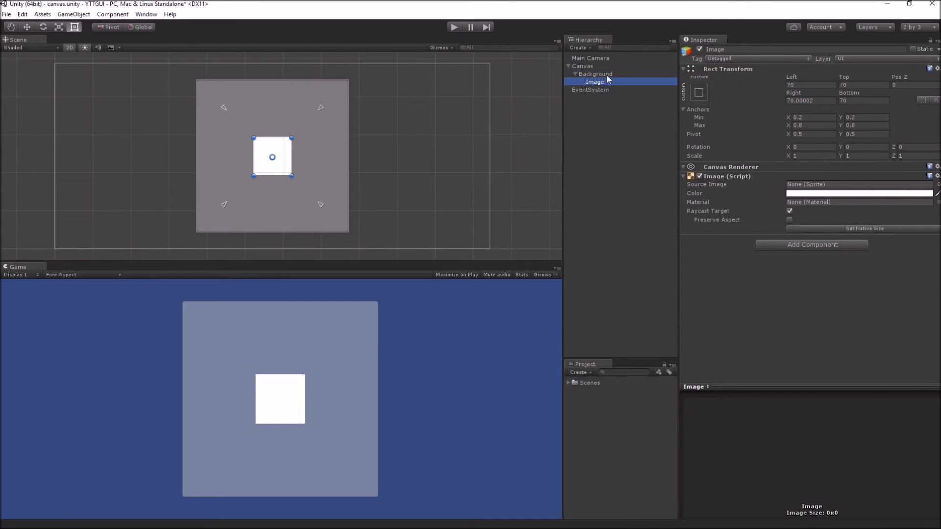
# Shrink the Background to about 327 by 321 by its upper-right corner and check the Image's offsets
pyautogui.click(607, 74)
pyautogui.scroll(-2, 392, 112)
pyautogui.moveTo(340, 88); pyautogui.dragTo(324, 112)
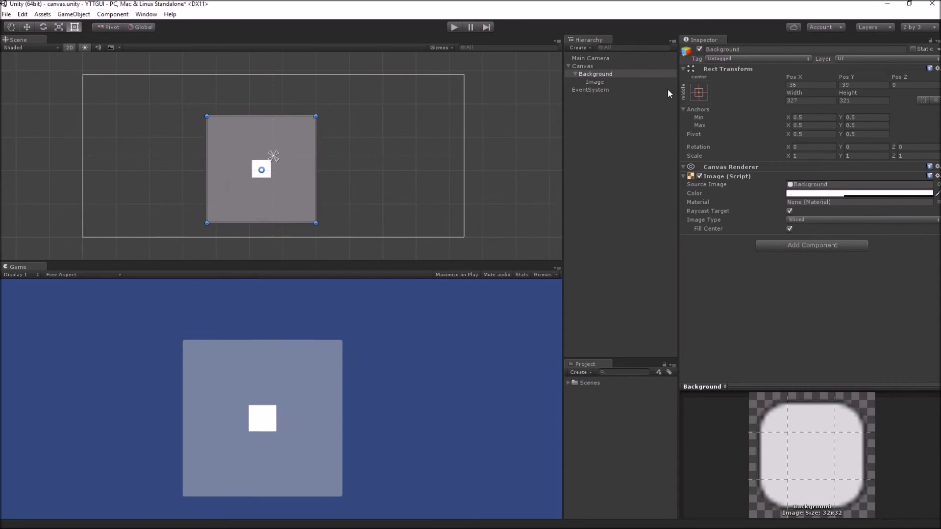
pyautogui.click(603, 82)
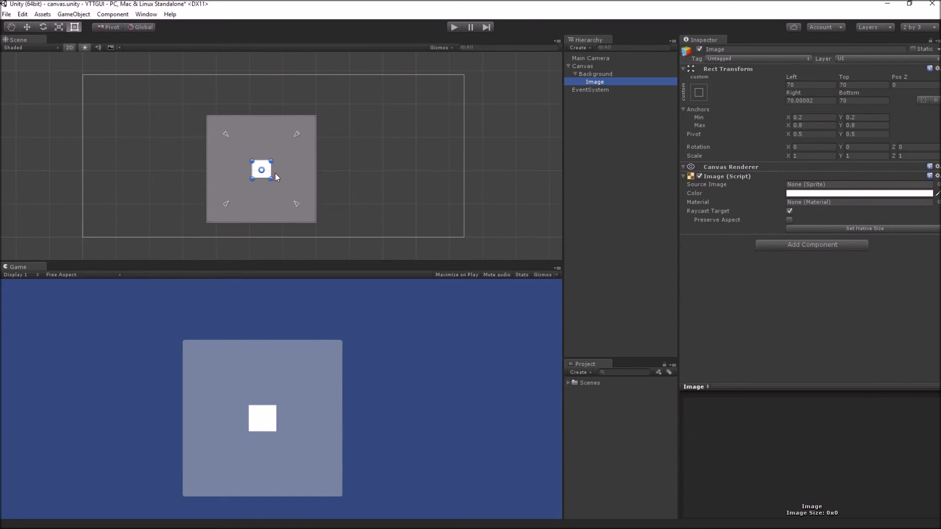
# Enlarge the Background to about 556 by 349 by its upper-right corner
pyautogui.click(605, 75)
pyautogui.click(601, 82)
pyautogui.click(602, 75)
pyautogui.moveTo(316, 117); pyautogui.dragTo(394, 108)
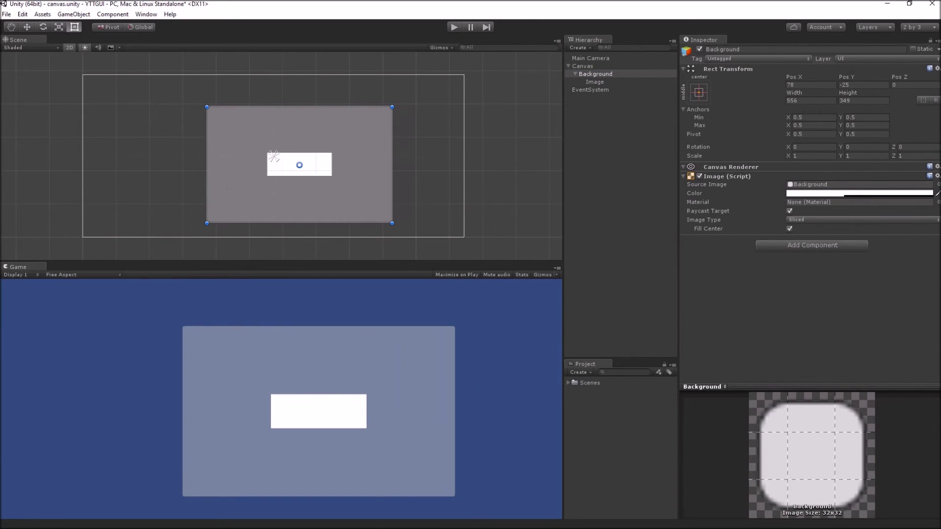
# Move the Image's upper-right and lower-left anchors onto the matching corners of the Background, with the maximum at X 1, Y 1
pyautogui.click(594, 81)
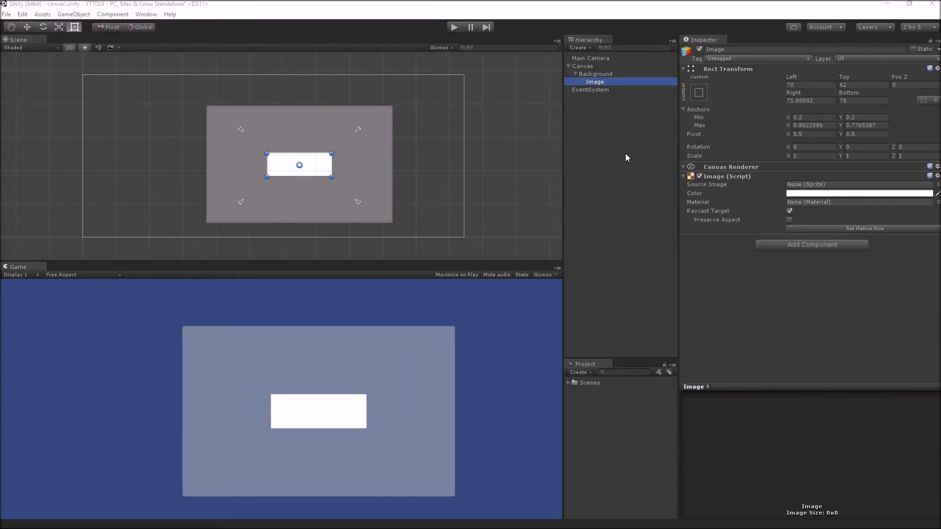
pyautogui.click(357, 130)
pyautogui.click(610, 82)
pyautogui.moveTo(357, 130); pyautogui.dragTo(395, 104)
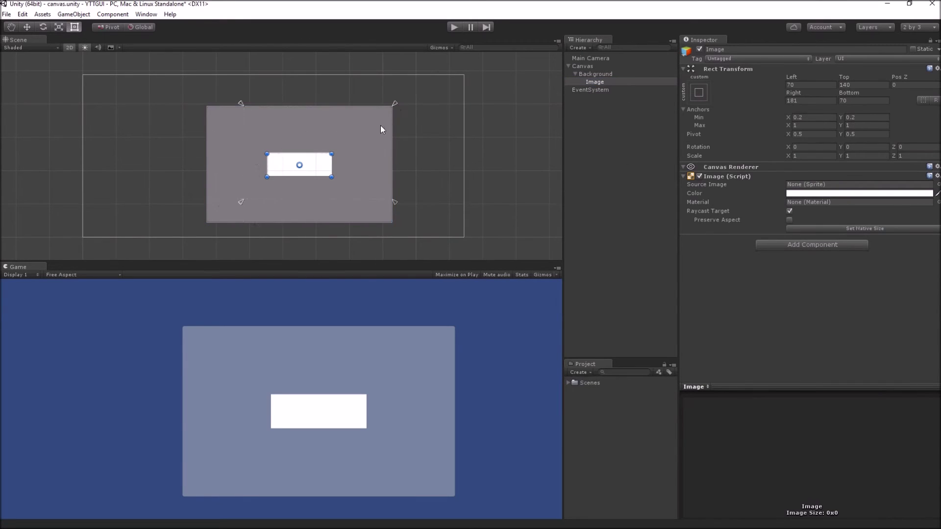
pyautogui.moveTo(240, 201); pyautogui.dragTo(204, 226)
# Shrink the Background slightly by its upper-right corner and enlarge it to about 674 by 418
pyautogui.click(612, 74)
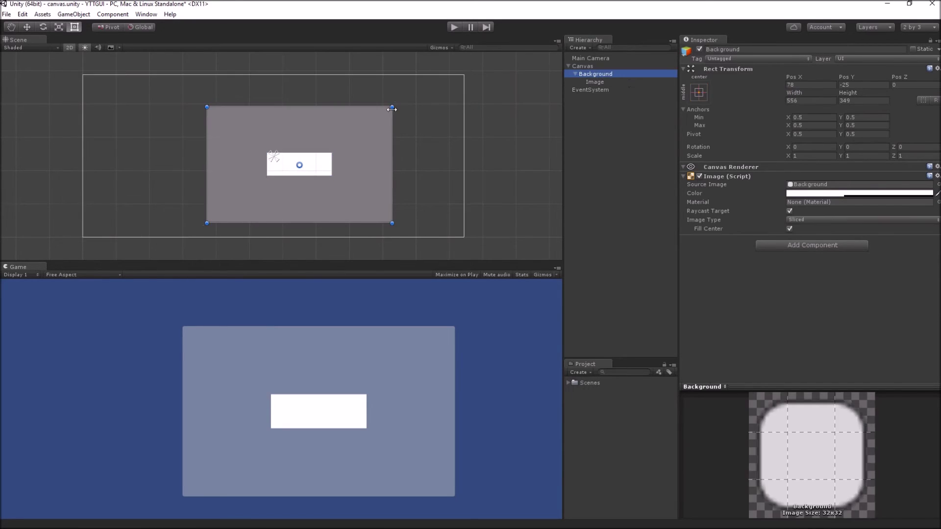
pyautogui.moveTo(391, 108); pyautogui.dragTo(378, 114)
pyautogui.click(596, 81)
pyautogui.click(598, 75)
pyautogui.moveTo(377, 116); pyautogui.dragTo(403, 104)
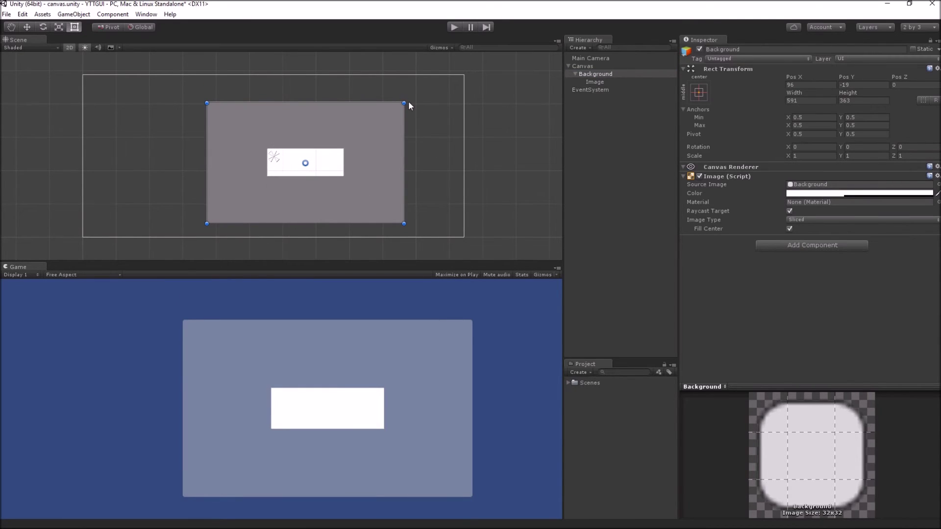
pyautogui.moveTo(404, 103); pyautogui.dragTo(431, 85)
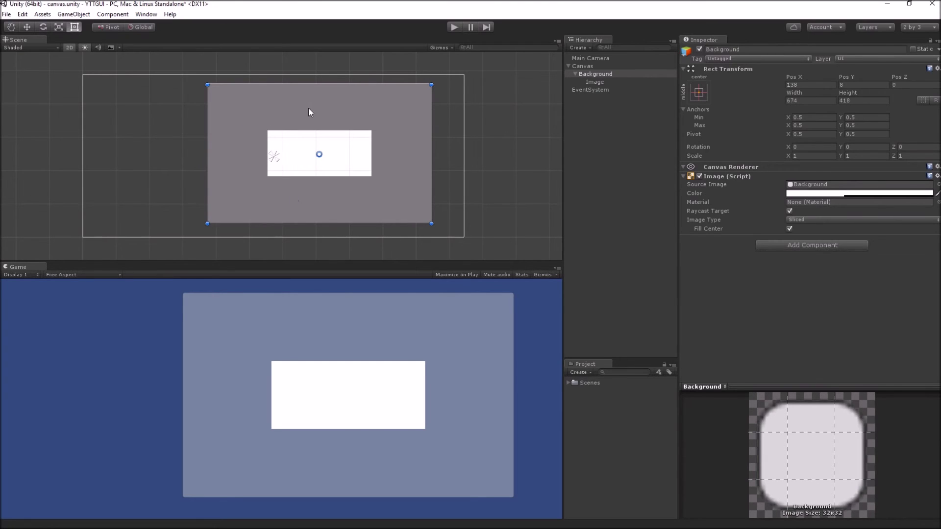
# Stretch the Background further by its upper-right corner, undo the resizing, and clear the selection
pyautogui.moveTo(437, 81)
pyautogui.mouseDown()
pyautogui.moveTo(363, 93)
pyautogui.moveTo(418, 78)
pyautogui.moveTo(410, 98)
pyautogui.moveTo(453, 87)
pyautogui.mouseUp()
pyautogui.hotkey('ctrl', 'z')
pyautogui.click(644, 171)
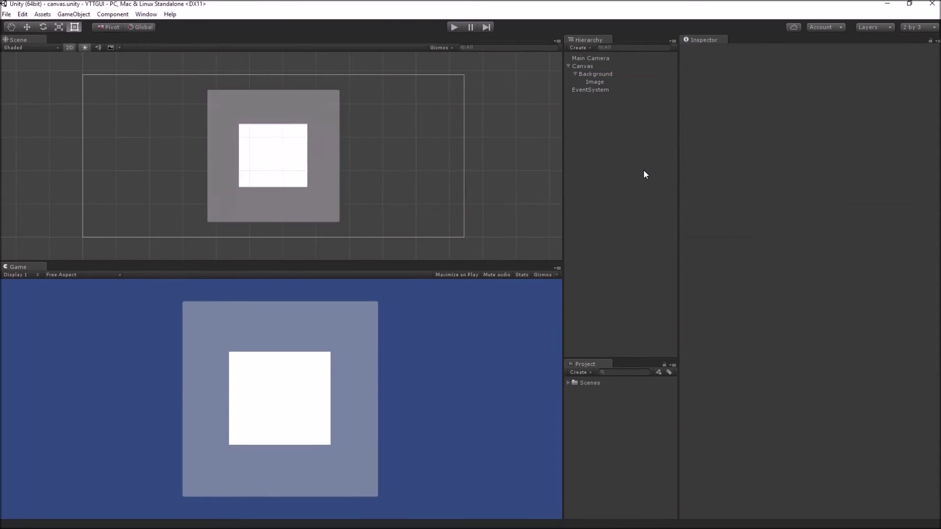
# Pull the Image's anchors in to its own corners, to a minimum of about X 0.245, Y 0.275 and a maximum of about X 0.75, Y 0.735
pyautogui.click(603, 84)
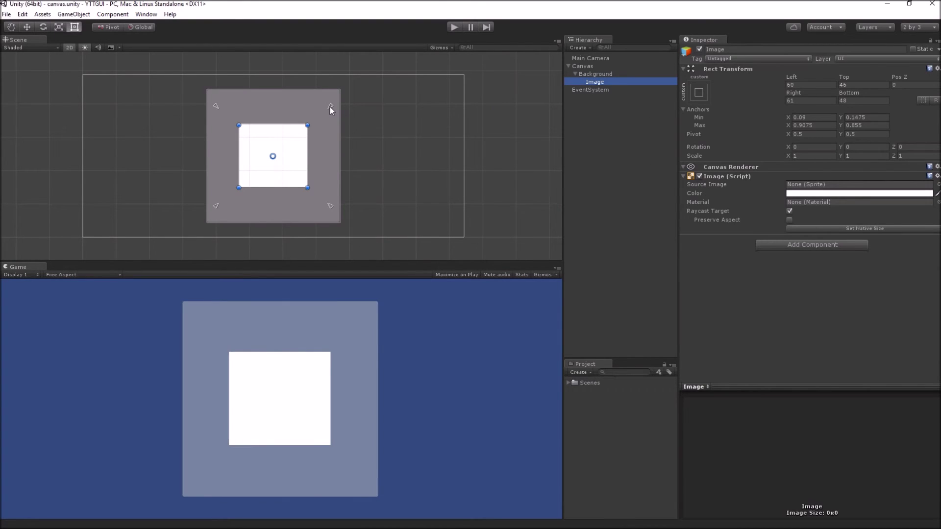
pyautogui.moveTo(330, 107); pyautogui.dragTo(309, 122)
pyautogui.moveTo(218, 121); pyautogui.dragTo(235, 125)
pyautogui.moveTo(235, 206); pyautogui.dragTo(238, 189)
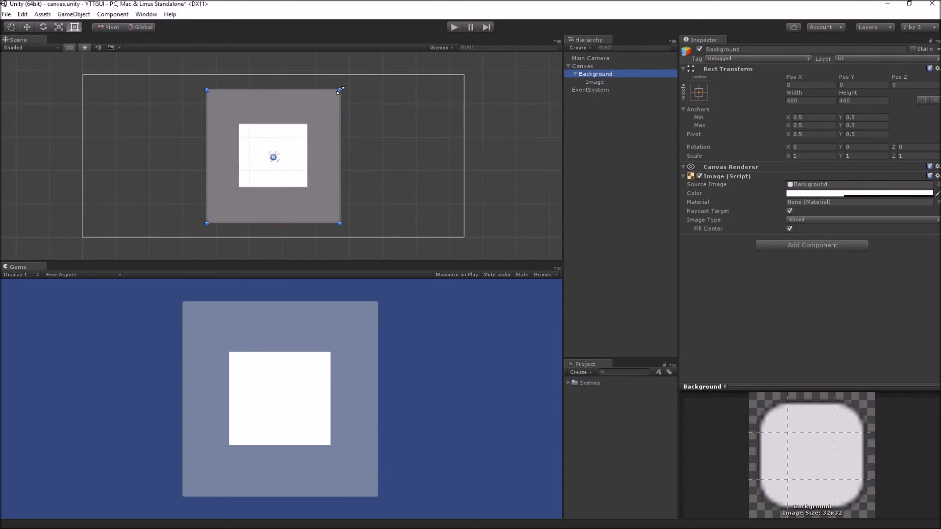
# Widen the Background by its upper-right corner, narrow it to about 547 by 366, and widen it slightly again
pyautogui.moveTo(340, 91); pyautogui.dragTo(405, 101)
pyautogui.click(595, 83)
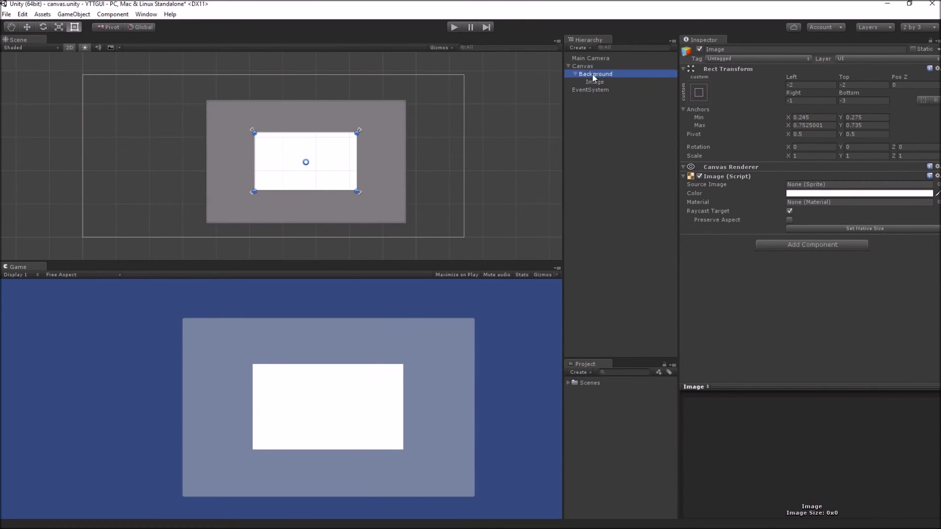
pyautogui.click(600, 74)
pyautogui.moveTo(408, 101)
pyautogui.mouseDown()
pyautogui.moveTo(464, 88)
pyautogui.moveTo(276, 110)
pyautogui.moveTo(268, 164)
pyautogui.moveTo(283, 172)
pyautogui.moveTo(262, 181)
pyautogui.moveTo(273, 158)
pyautogui.moveTo(408, 103)
pyautogui.moveTo(390, 103)
pyautogui.mouseUp()
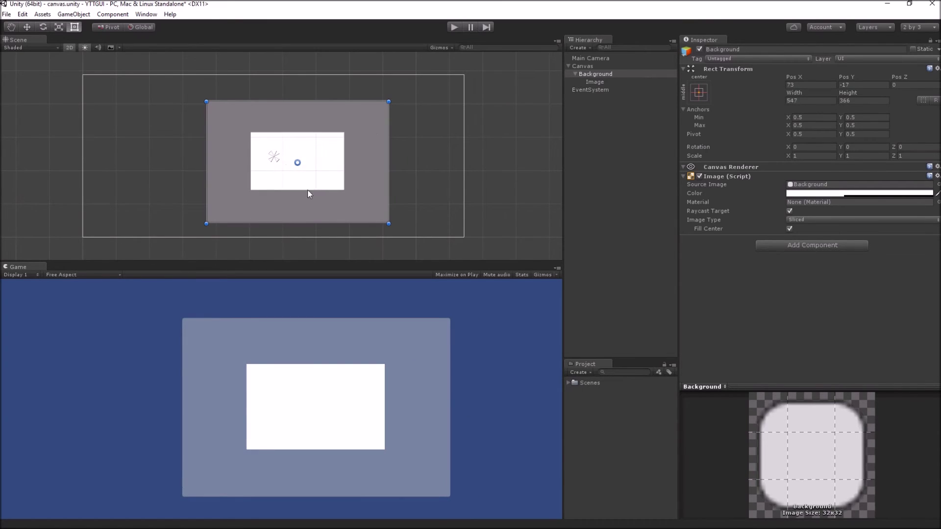
pyautogui.moveTo(389, 102)
pyautogui.mouseDown()
pyautogui.moveTo(291, 133)
pyautogui.moveTo(374, 137)
pyautogui.moveTo(487, 120)
pyautogui.moveTo(447, 112)
pyautogui.moveTo(537, 105)
pyautogui.moveTo(398, 101)
pyautogui.mouseUp()
pyautogui.click(274, 156)
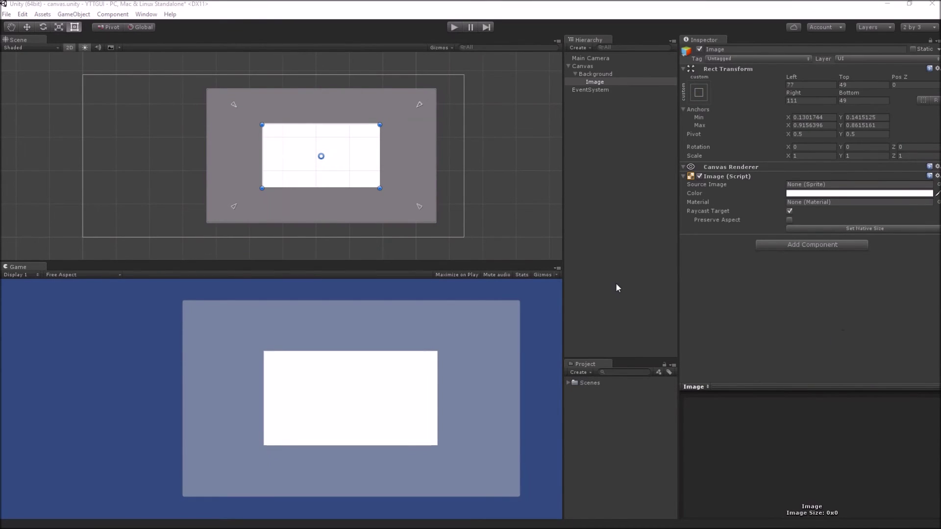
# Raise the Image's lower anchors onto its upper ones at about Y 0.86, with the maximum X at about 0.90
pyautogui.moveTo(421, 208); pyautogui.dragTo(416, 108)
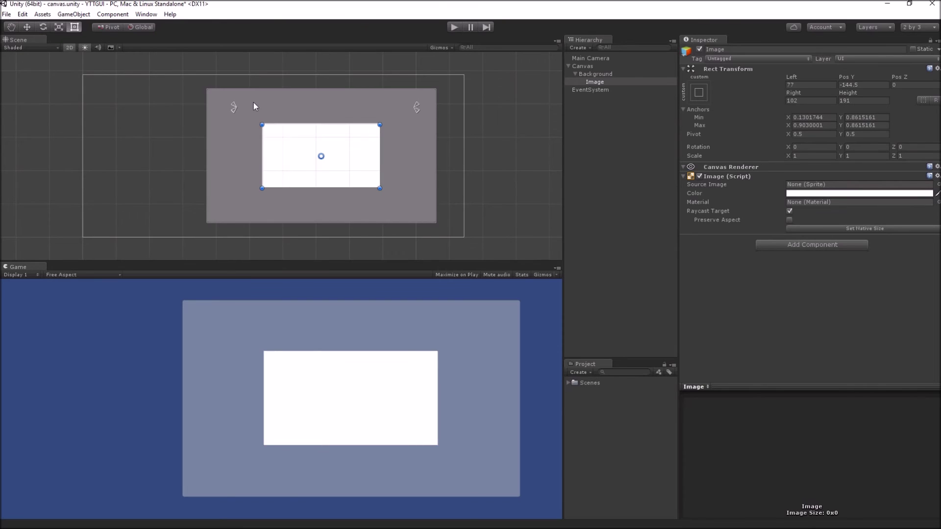
pyautogui.moveTo(235, 109)
pyautogui.mouseDown()
pyautogui.moveTo(236, 123)
pyautogui.moveTo(235, 109)
pyautogui.mouseUp()
pyautogui.click(599, 68)
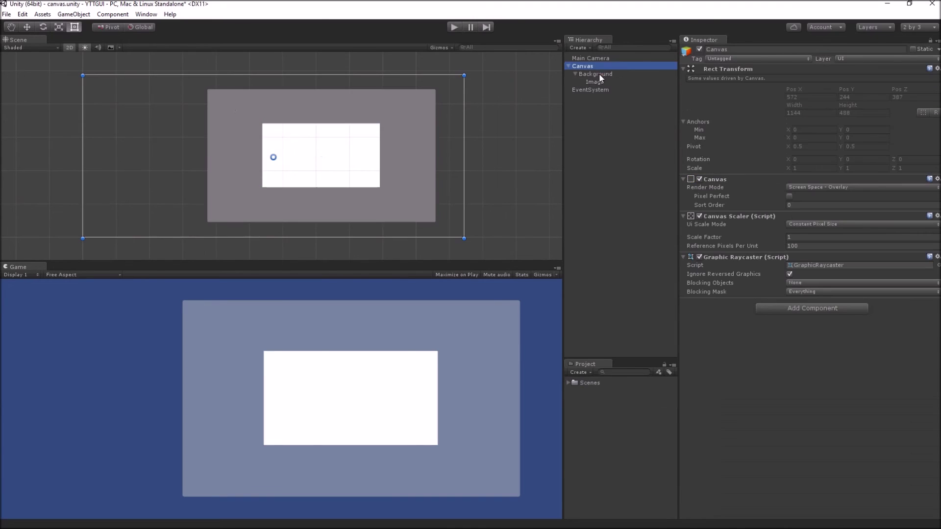
# Enlarge the Background to about 716 by 424 and stretch it further by its upper-right corner
pyautogui.click(598, 74)
pyautogui.moveTo(435, 89)
pyautogui.mouseDown()
pyautogui.moveTo(457, 80)
pyautogui.moveTo(449, 87)
pyautogui.moveTo(556, 90)
pyautogui.moveTo(457, 92)
pyautogui.moveTo(447, 59)
pyautogui.moveTo(463, 53)
pyautogui.moveTo(445, 74)
pyautogui.moveTo(457, 56)
pyautogui.moveTo(449, 56)
pyautogui.moveTo(444, 83)
pyautogui.mouseUp()
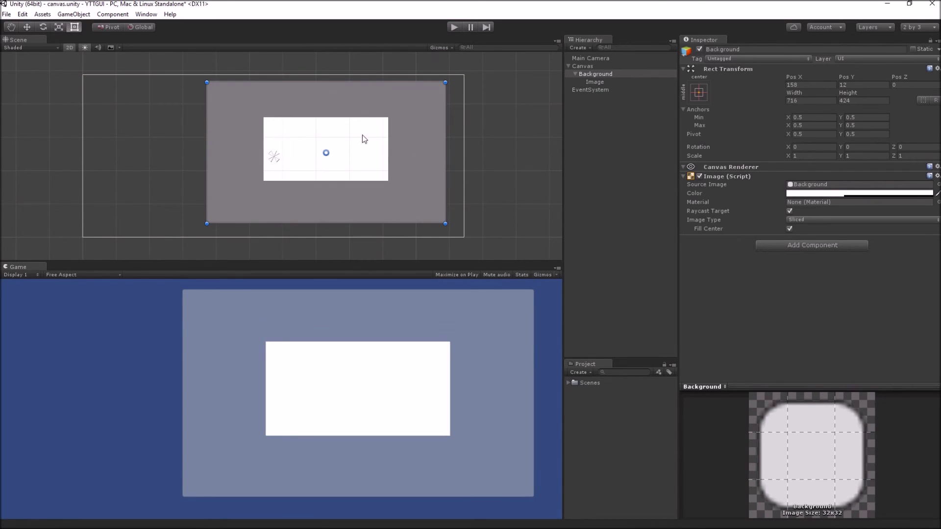
pyautogui.moveTo(445, 82); pyautogui.dragTo(503, 98)
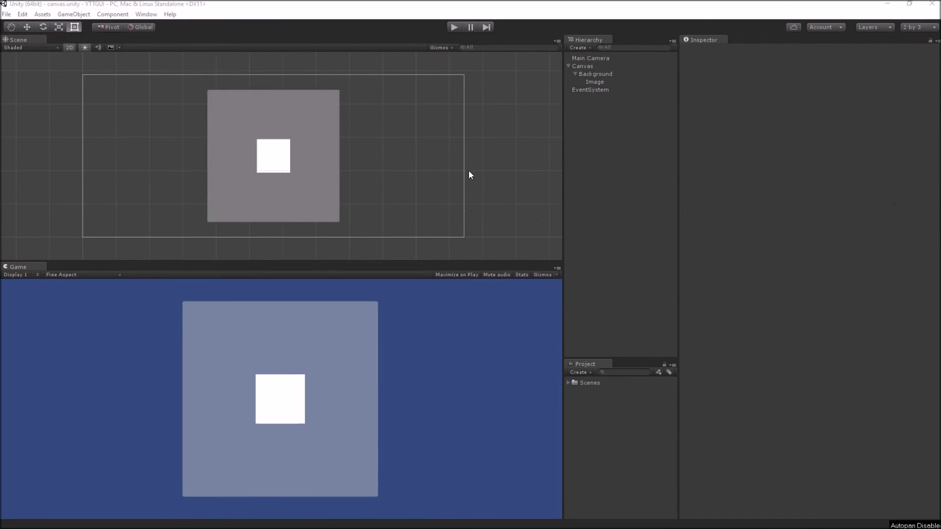
# Examine the Rect Transforms of the Image and the Background, and view the Background's Anchor Presets
pyautogui.click(594, 82)
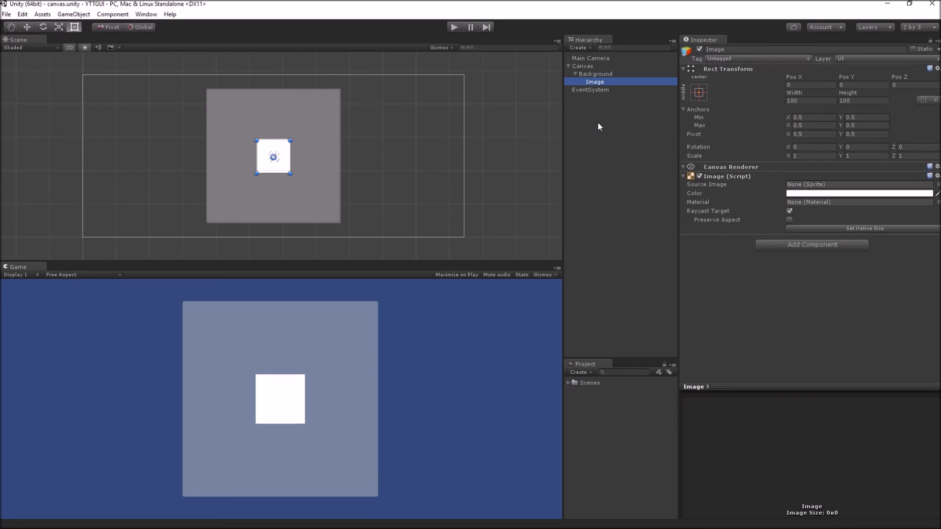
pyautogui.click(607, 76)
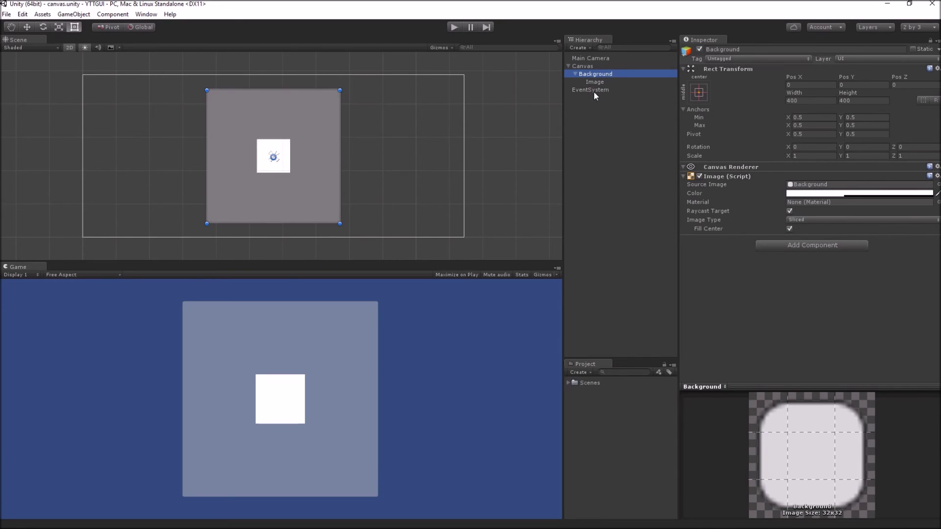
pyautogui.click(695, 96)
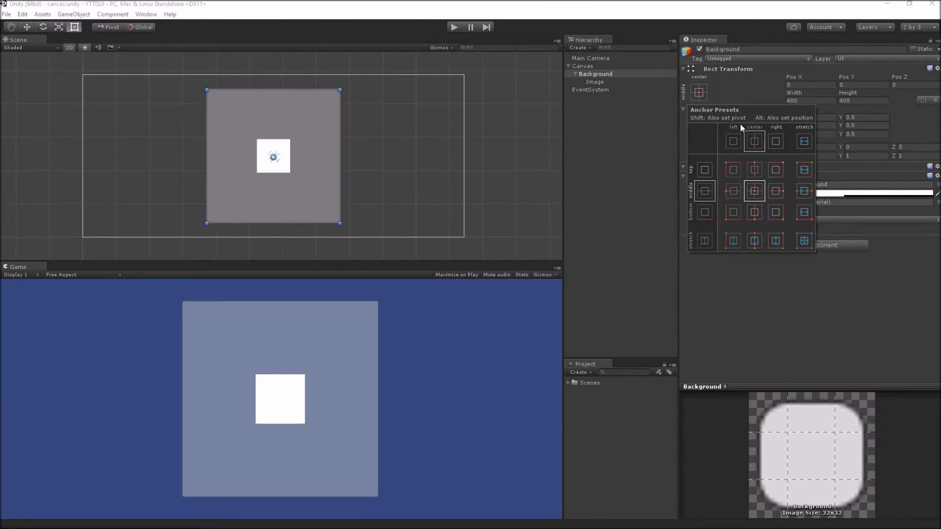
pyautogui.click(721, 98)
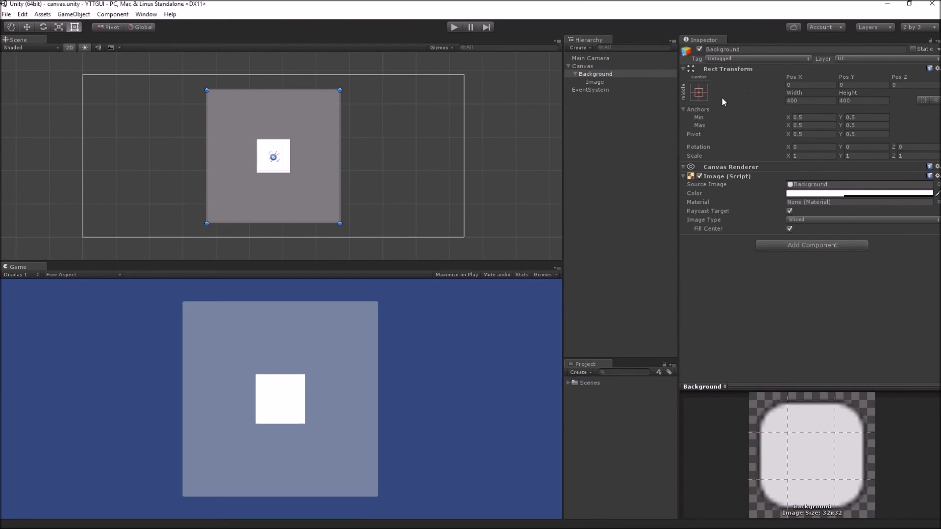
# View the Background's Anchor Presets and compare the Rect Transforms of the Image and the Background
pyautogui.click(697, 94)
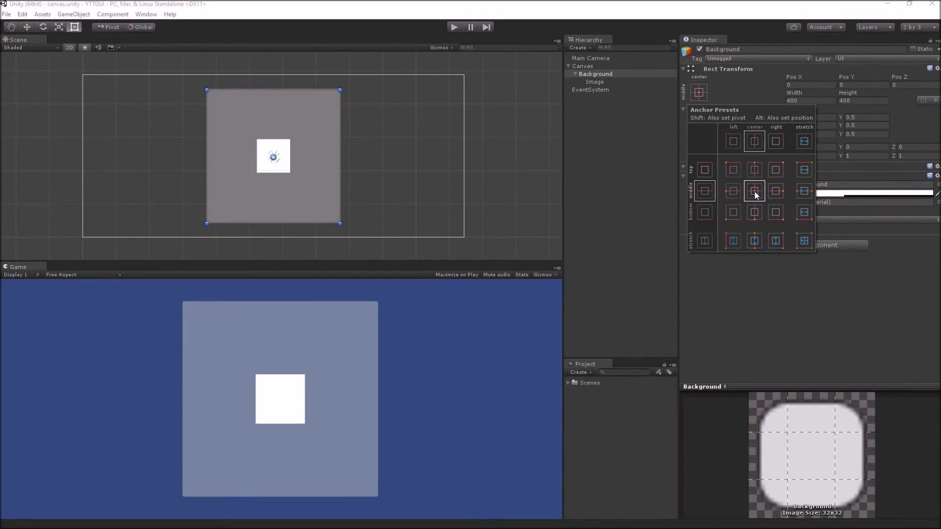
pyautogui.click(594, 82)
pyautogui.click(596, 82)
pyautogui.click(601, 74)
pyautogui.click(613, 82)
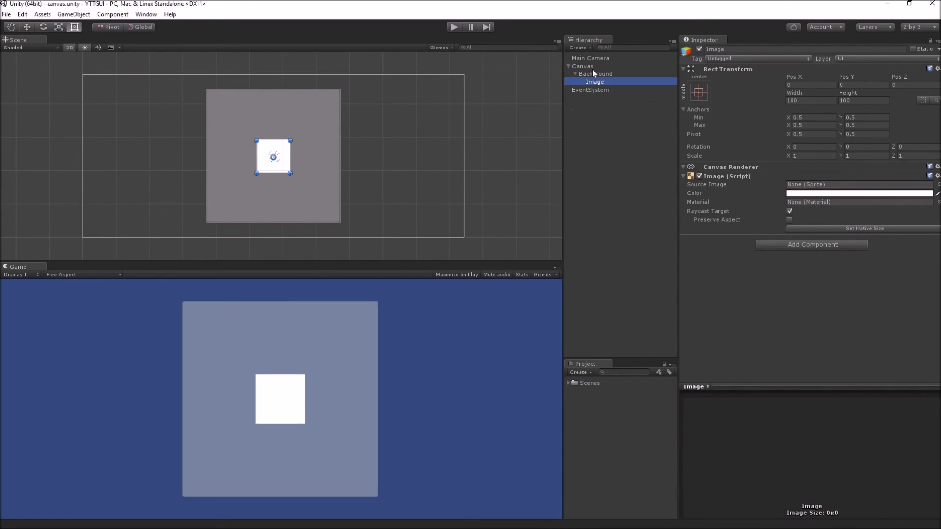
pyautogui.click(595, 74)
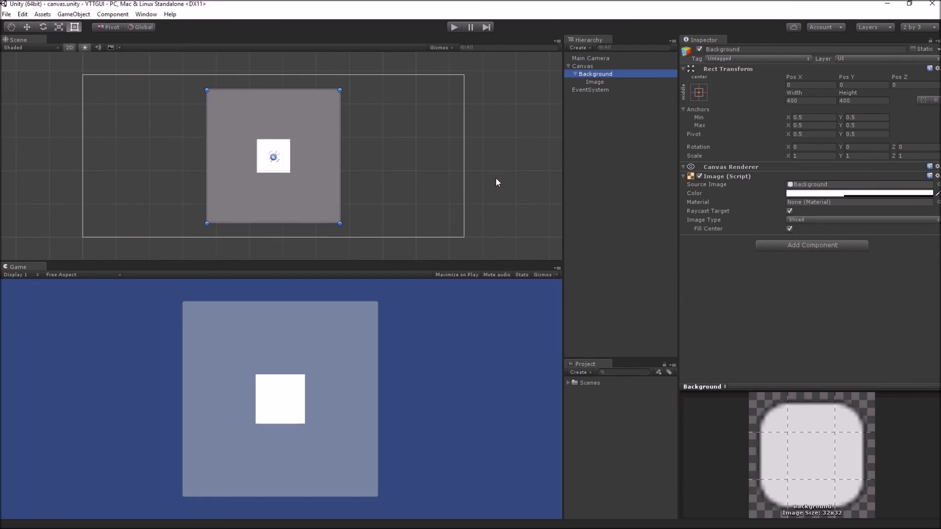
# Try resizing the Background to about 452 by 372 and wider by its upper-right corner, and undo the resizing
pyautogui.moveTo(340, 91); pyautogui.dragTo(357, 98)
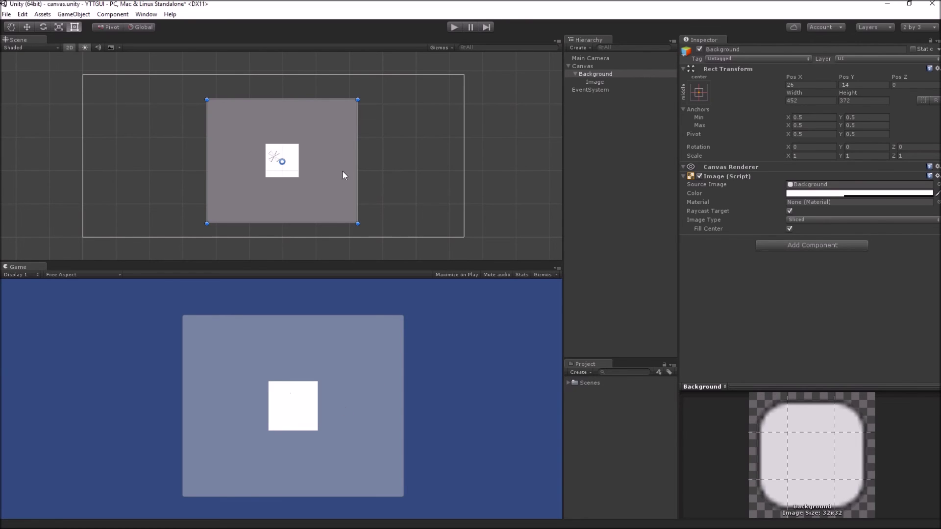
pyautogui.moveTo(356, 100); pyautogui.dragTo(403, 109)
pyautogui.click(698, 97)
pyautogui.hotkey('ctrl', 'z')
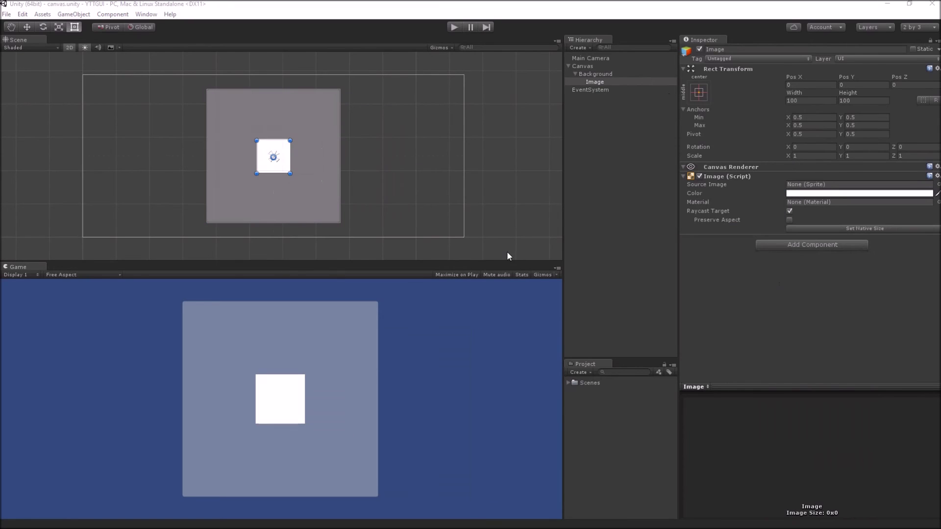
# Apply the top-left anchor preset to the Image, setting its pivot and position as well
pyautogui.click(696, 96)
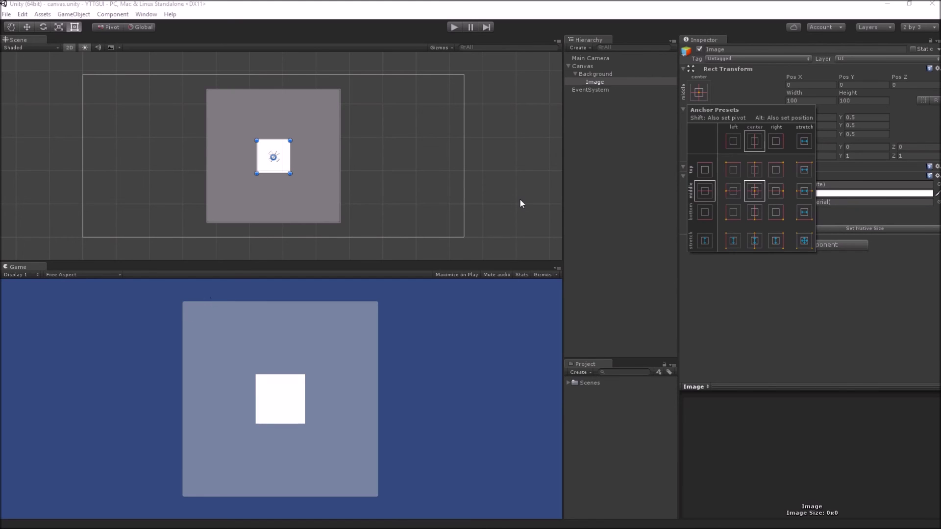
pyautogui.keyDown('alt'); pyautogui.keyDown('shift'); pyautogui.click(734, 169); pyautogui.keyUp('shift'); pyautogui.keyUp('alt')
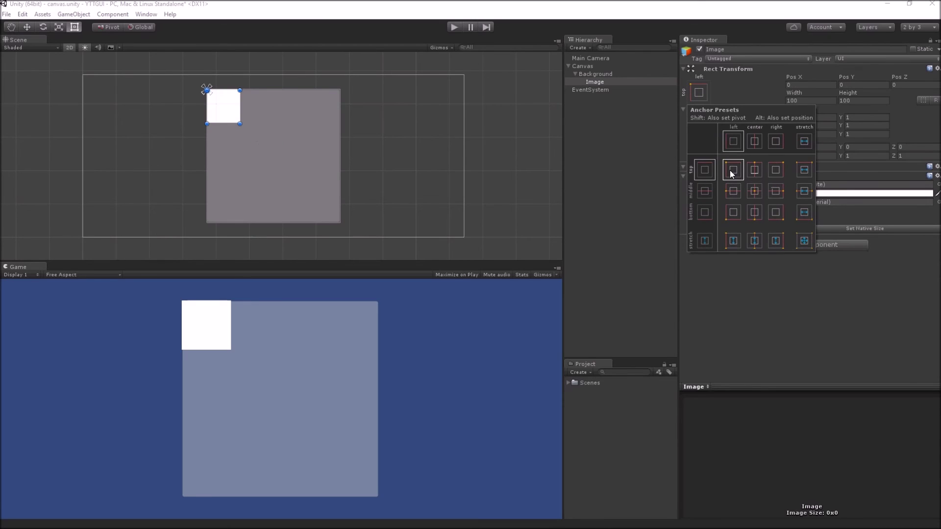
pyautogui.click(601, 81)
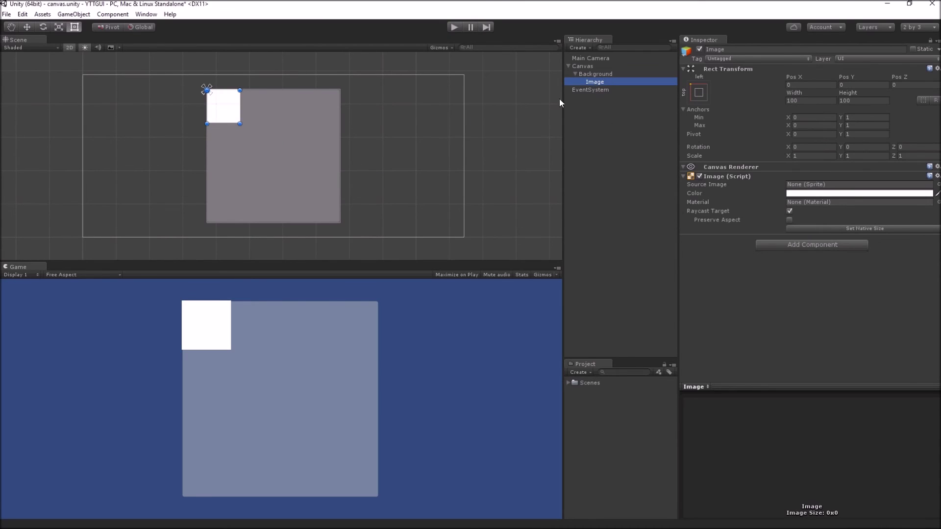
# Resize the Background about its center to about 513 by 384
pyautogui.click(598, 74)
pyautogui.moveTo(339, 223); pyautogui.dragTo(378, 216)
pyautogui.moveTo(359, 164); pyautogui.dragTo(337, 166)
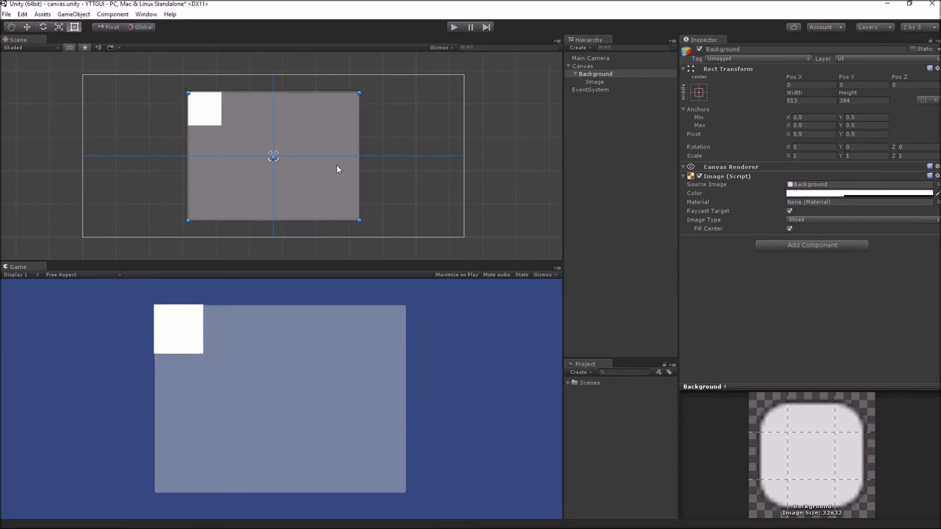
# Apply the middle-center preset with position to the Image, and return it to the top-left preset with pivot and position
pyautogui.click(610, 81)
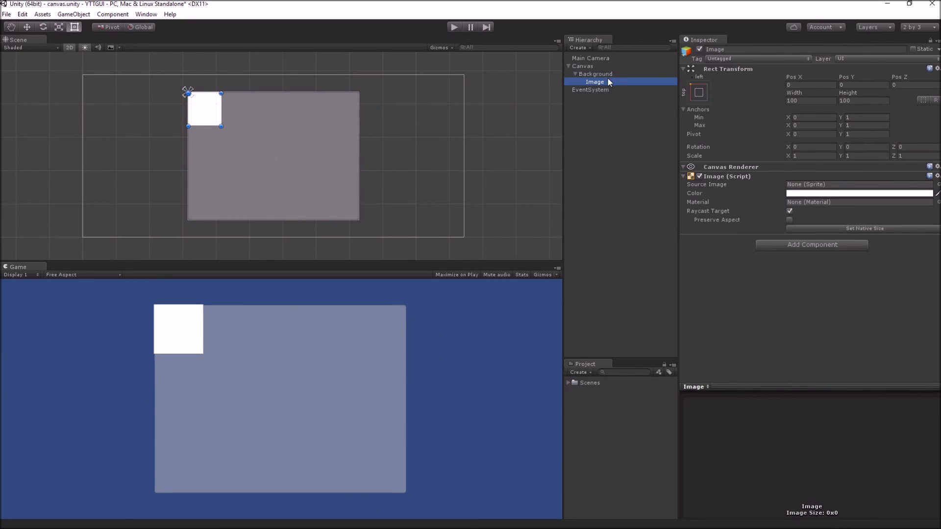
pyautogui.click(704, 95)
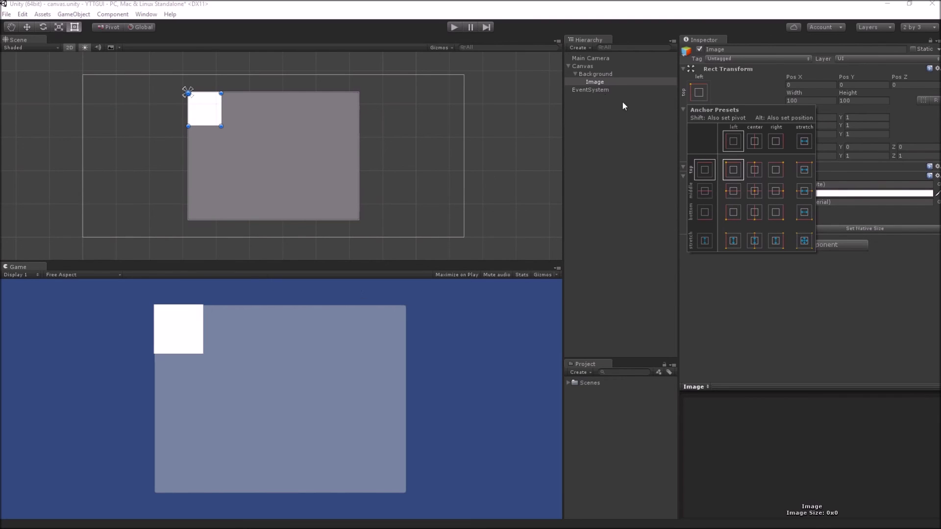
pyautogui.keyDown('alt'); pyautogui.click(749, 196); pyautogui.keyUp('alt')
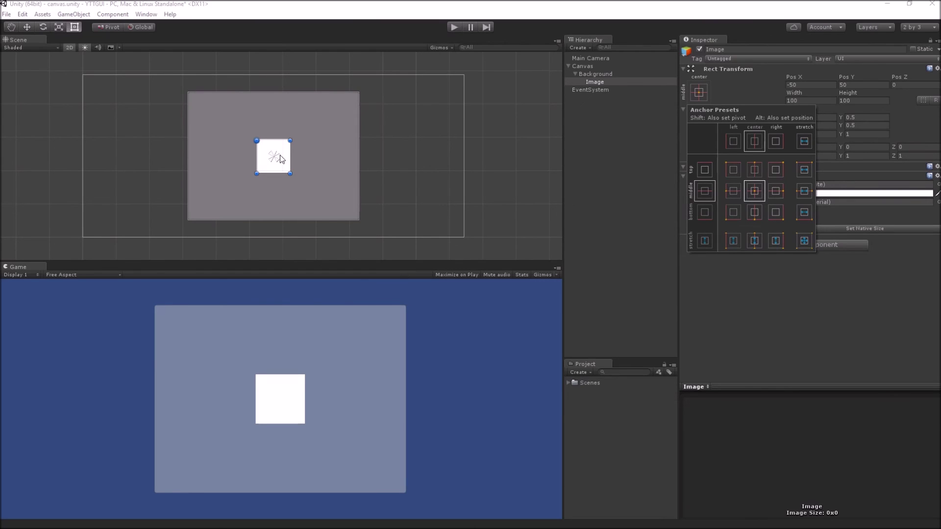
pyautogui.keyDown('shift'); pyautogui.click(736, 170); pyautogui.keyUp('shift')
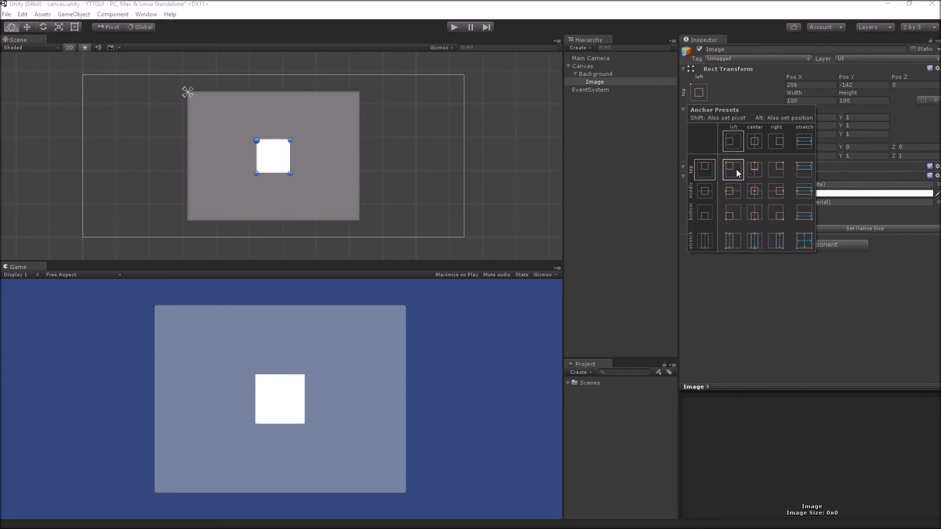
pyautogui.keyDown('alt'); pyautogui.keyDown('shift'); pyautogui.click(736, 169); pyautogui.keyUp('shift'); pyautogui.keyUp('alt')
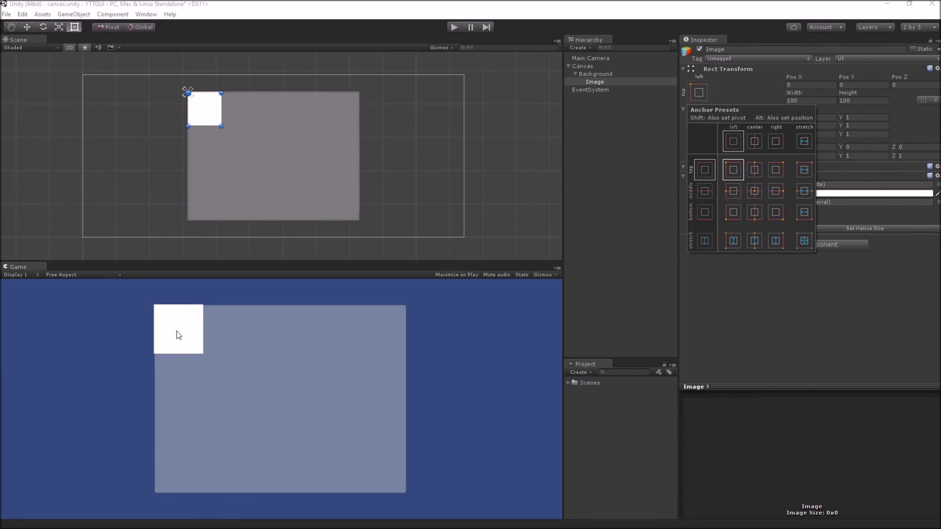
# Move the Image inward from the Background's upper-left corner to about Pos X 21, Pos Y -30
pyautogui.click(210, 119)
pyautogui.moveTo(210, 119); pyautogui.dragTo(218, 130)
pyautogui.click(594, 81)
# Apply the bottom-stretch anchor preset to the Image, including its pivot and position, so it spans the Background's lower edge
pyautogui.click(699, 93)
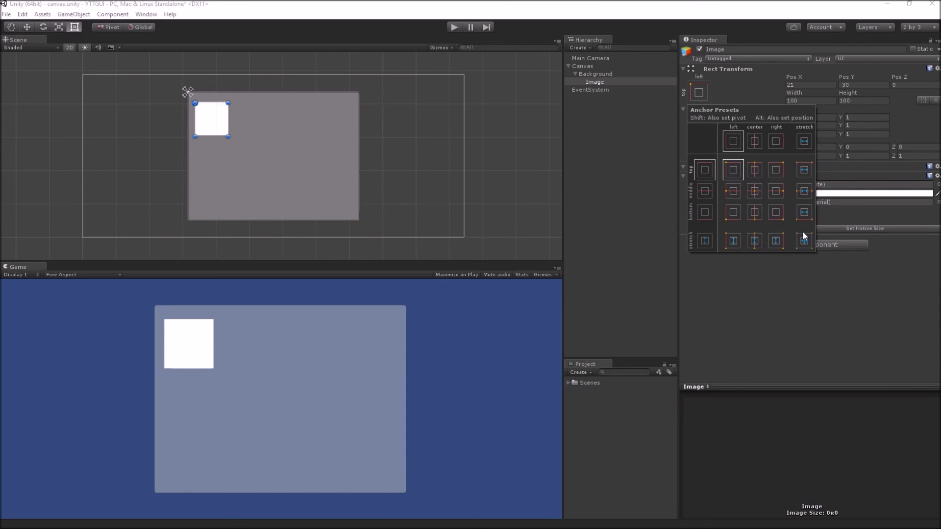
pyautogui.click(806, 215)
pyautogui.keyDown('alt'); pyautogui.click(806, 213); pyautogui.keyUp('alt')
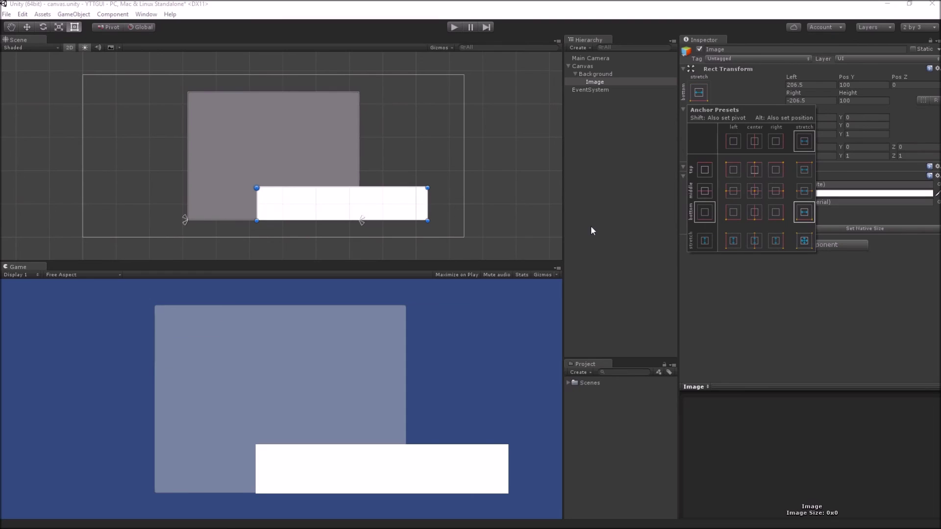
pyautogui.keyDown('shift'); pyautogui.click(806, 214); pyautogui.keyUp('shift')
pyautogui.keyDown('alt'); pyautogui.click(804, 214); pyautogui.keyUp('alt')
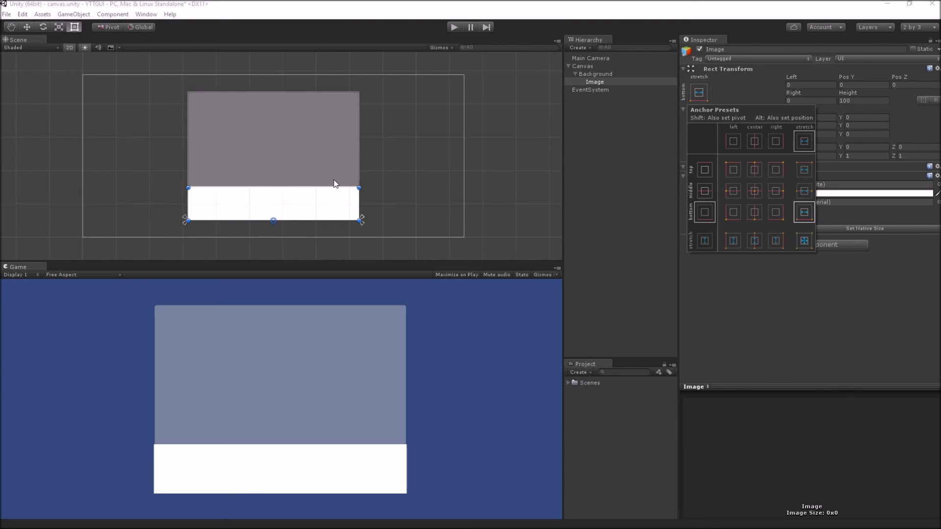
pyautogui.click(594, 82)
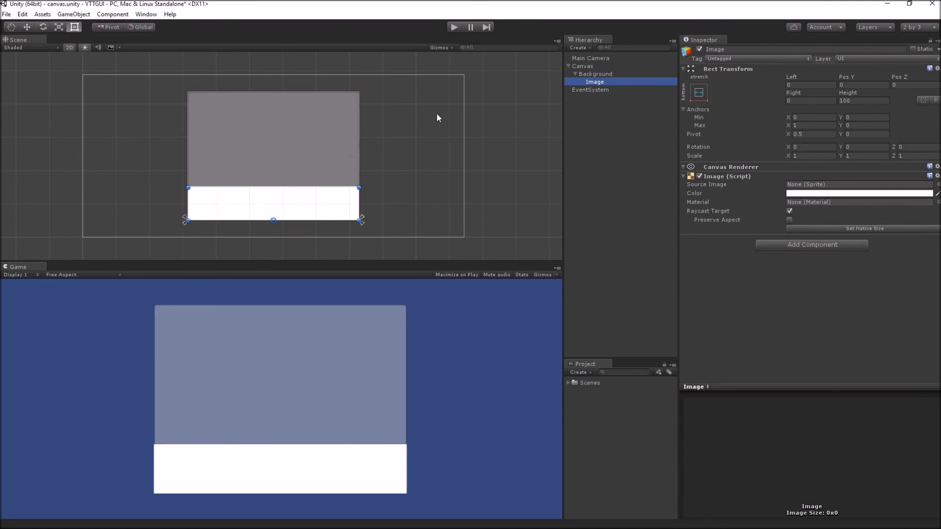
# Widen the Background to about 908 by its right edge and check the Image's Rect Transform
pyautogui.click(592, 67)
pyautogui.click(595, 74)
pyautogui.moveTo(358, 138); pyautogui.dragTo(490, 141)
pyautogui.click(595, 81)
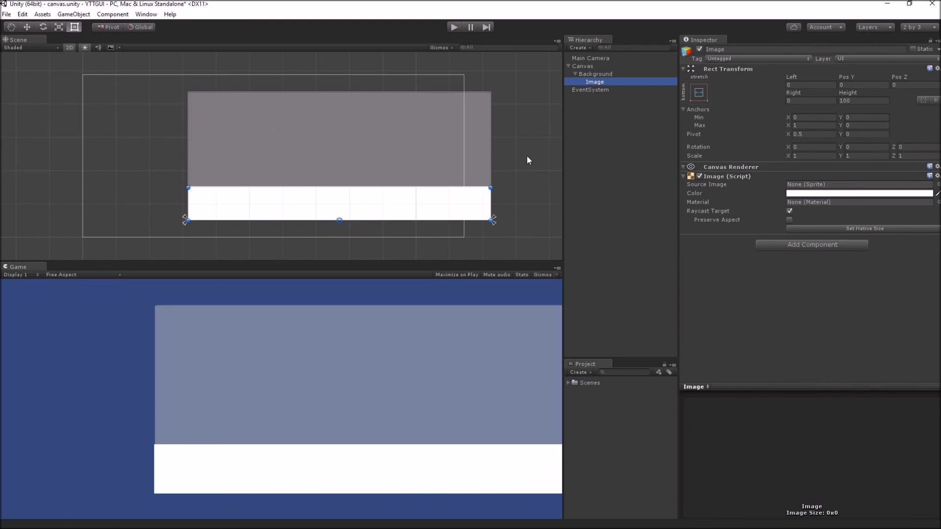
pyautogui.click(594, 74)
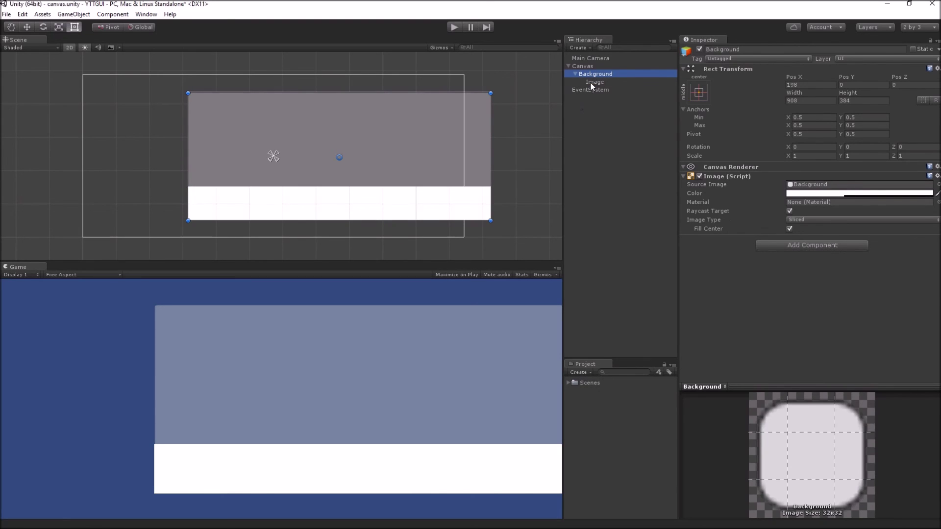
# Undo the recent changes and resize the Background to about 739 by 414
pyautogui.hotkey('ctrl', 'z')
pyautogui.hotkey('ctrl', 'z')
pyautogui.hotkey('ctrl', 'z')
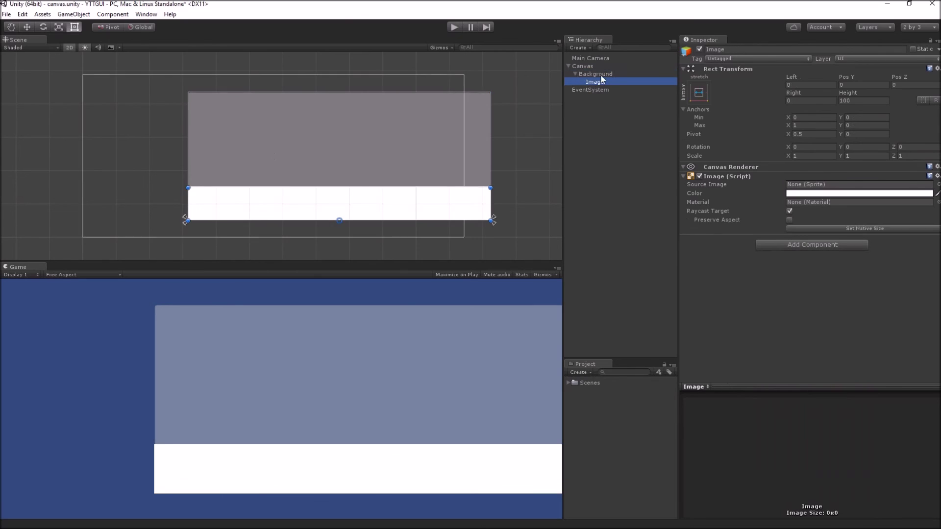
pyautogui.moveTo(348, 105); pyautogui.dragTo(341, 83)
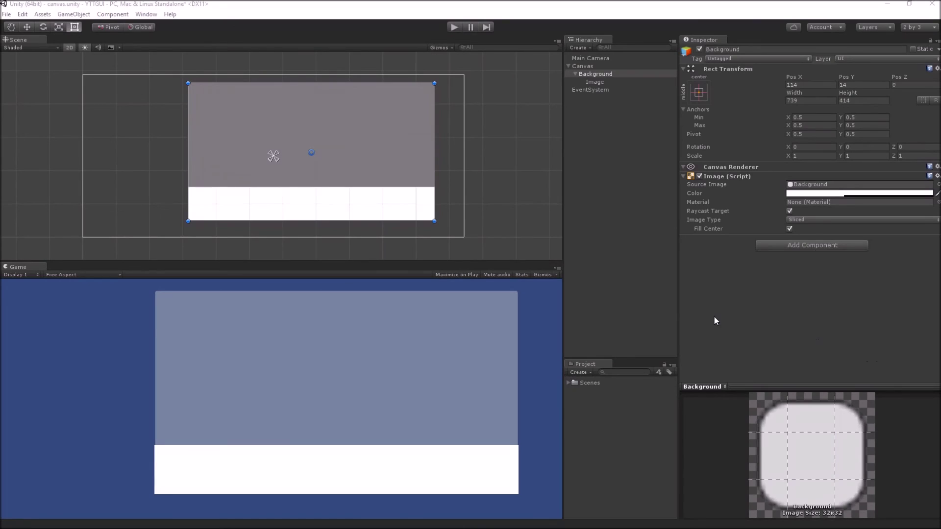
# Open the Anchor Presets of the Background
pyautogui.click(699, 92)
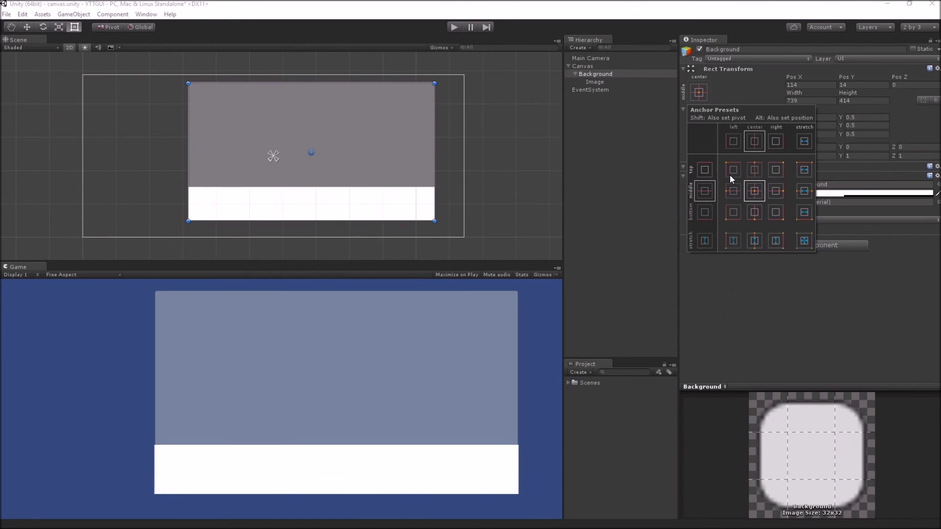